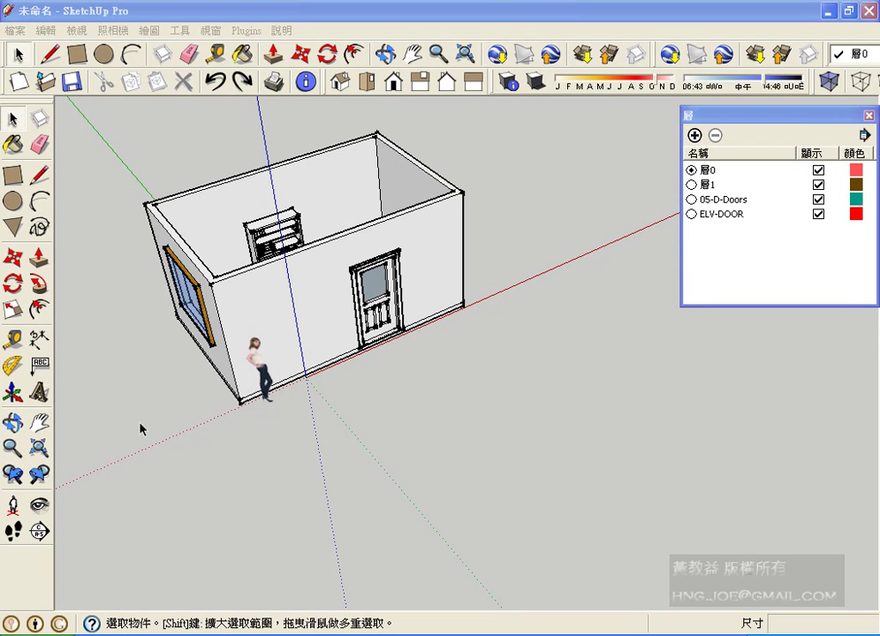
Lower the horizontal section plane about 130 cm with Move so it cuts through the walls
{"action": "left_click", "coordinate": [40, 531]}
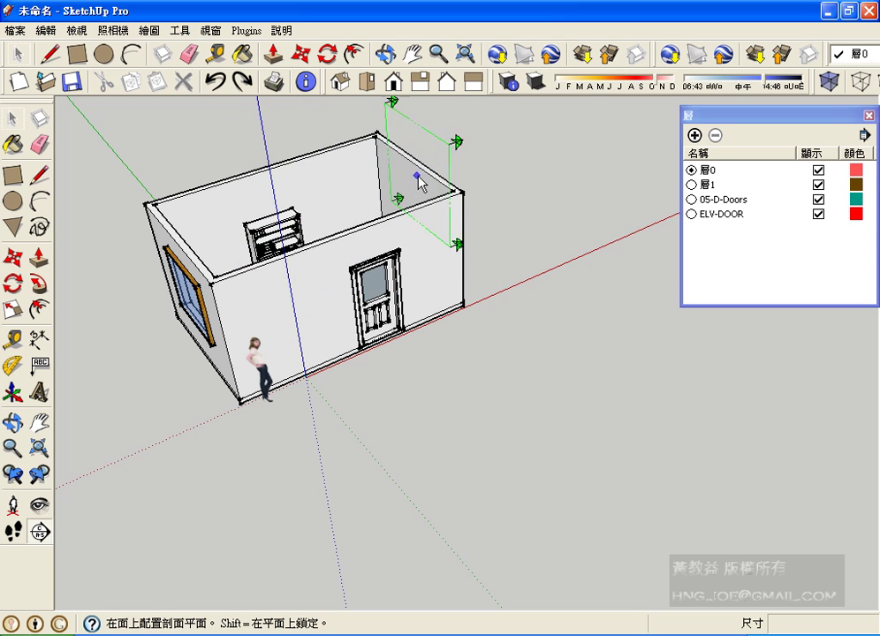
{"action": "key", "text": "space"}
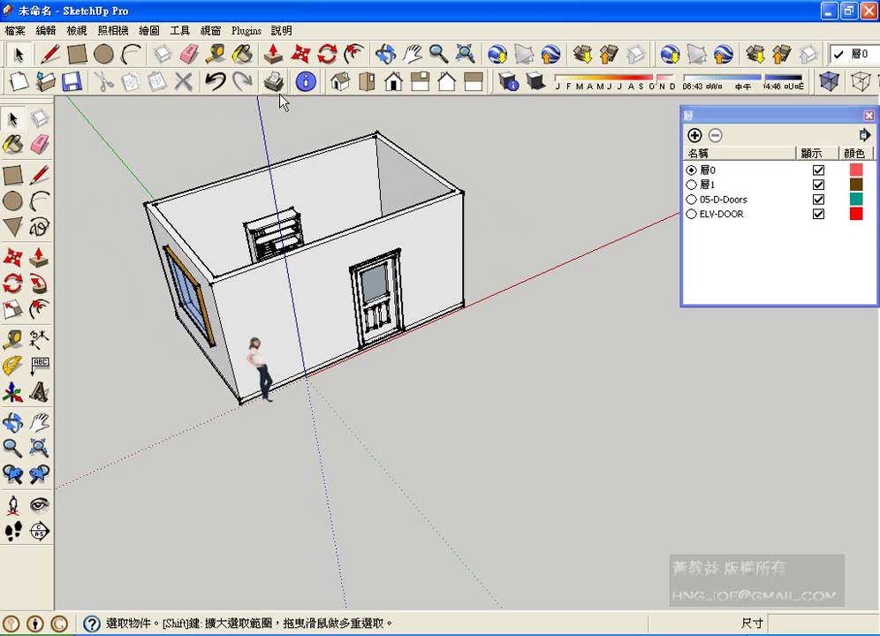
{"action": "left_click", "coordinate": [125, 286]}
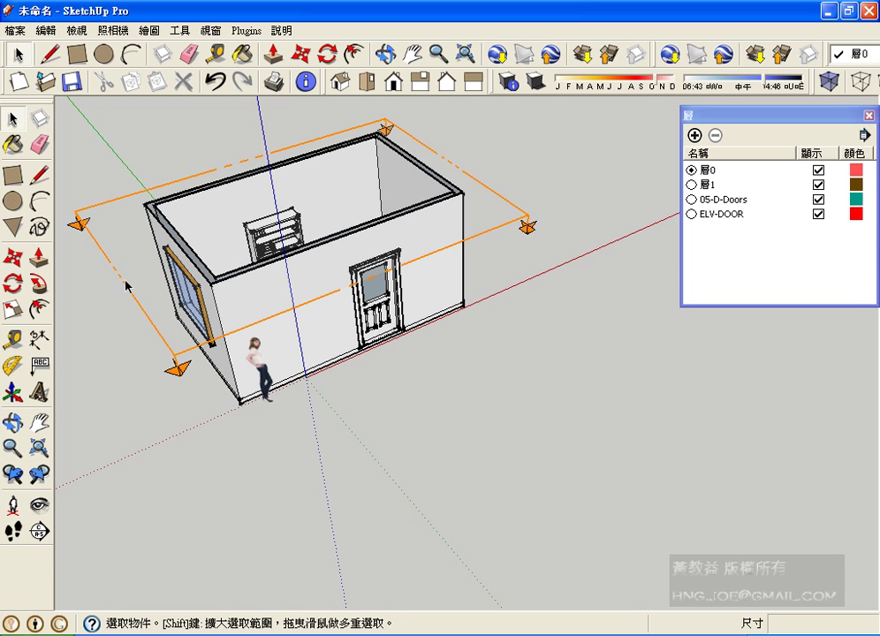
{"action": "left_click", "coordinate": [12, 257]}
{"action": "left_click", "coordinate": [177, 361]}
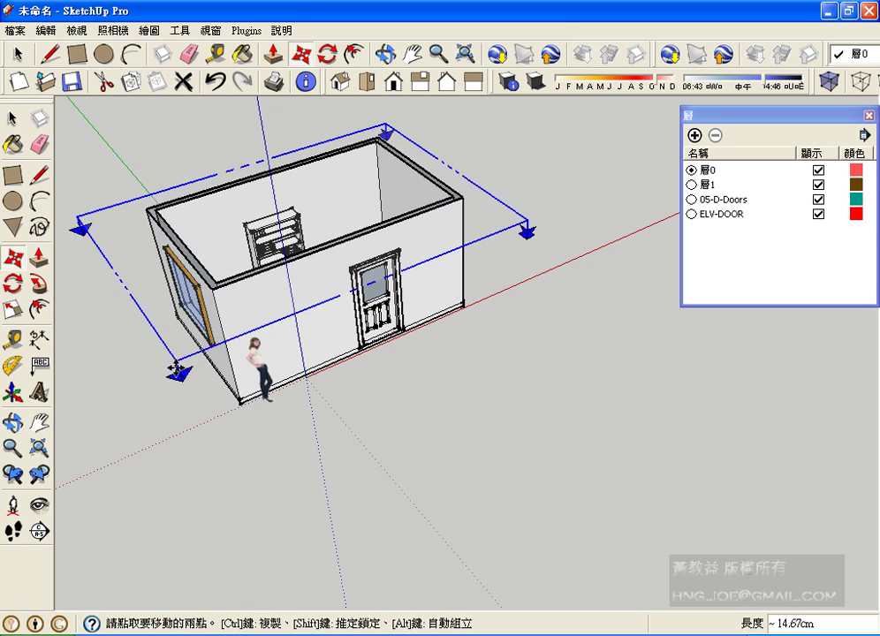
{"action": "key", "text": "Escape"}
{"action": "left_click", "coordinate": [176, 406]}
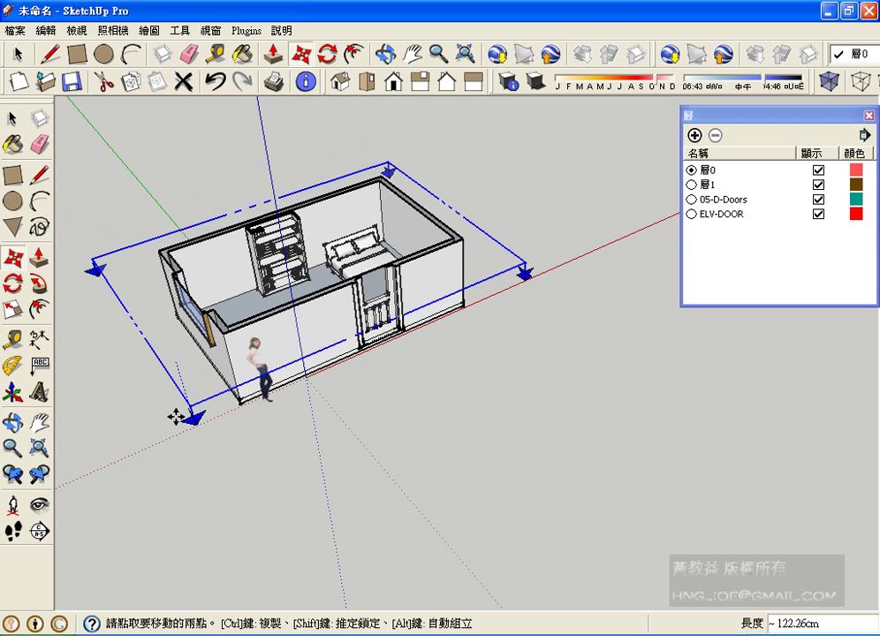
{"action": "key", "text": "Escape"}
{"action": "left_click", "coordinate": [176, 410]}
{"action": "key", "text": "Escape"}
{"action": "left_click", "coordinate": [176, 412]}
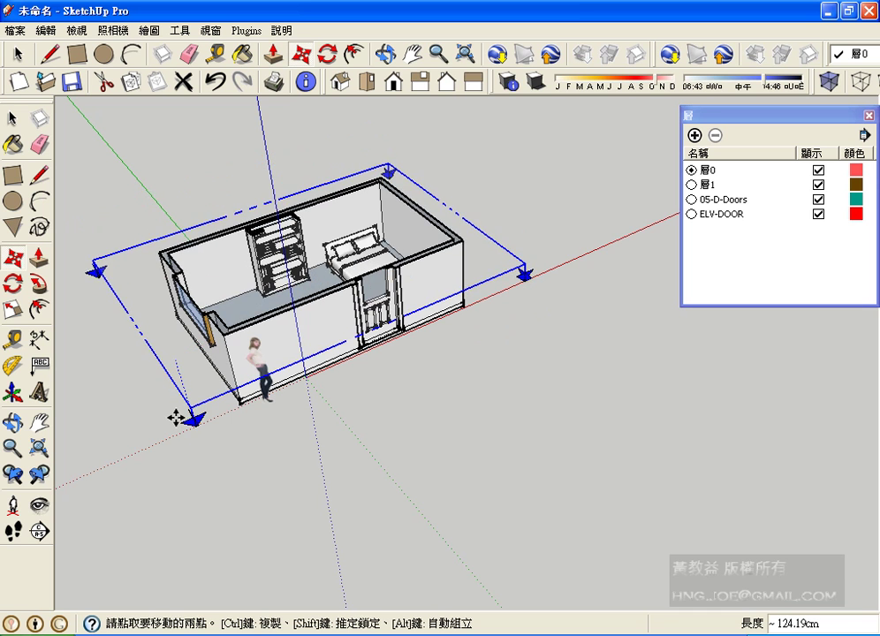
{"action": "left_click", "coordinate": [174, 419]}
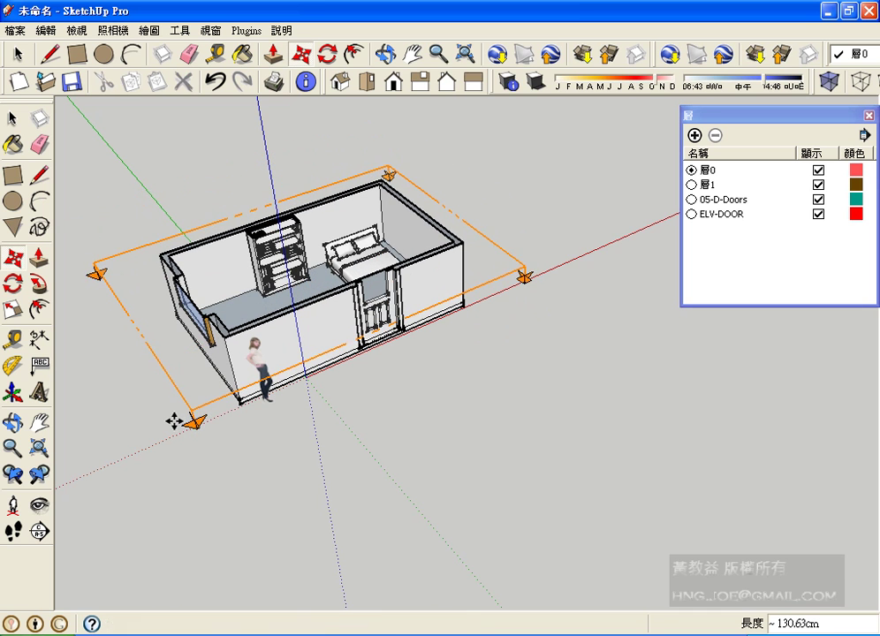
Return to Select and orbit the view lower and closer to the cut room
{"action": "left_click", "coordinate": [12, 117]}
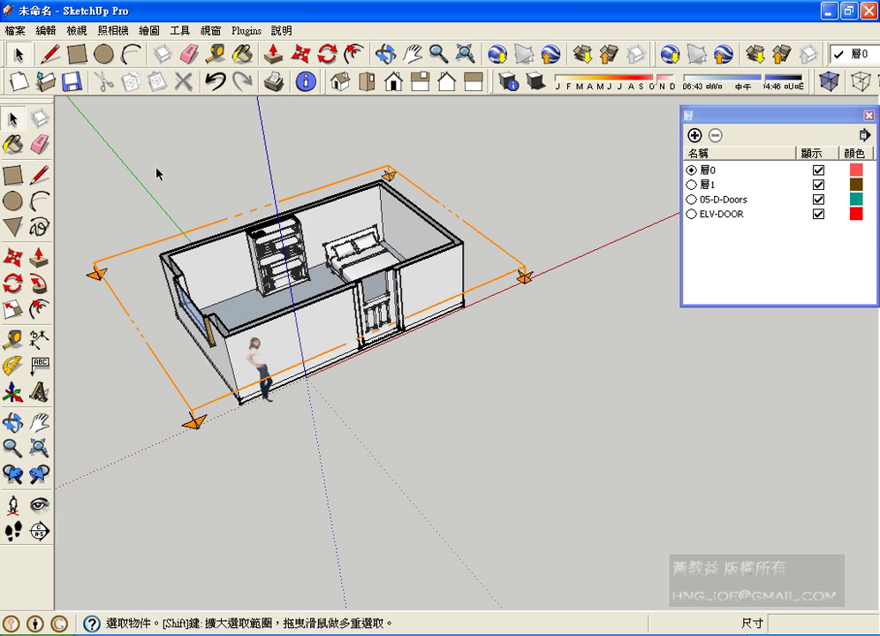
{"action": "scroll", "coordinate": [161, 172], "scroll_direction": "down", "scroll_amount": 2}
{"action": "scroll", "coordinate": [168, 169], "scroll_direction": "up", "scroll_amount": 1}
{"action": "middle_click_drag", "start_coordinate": [181, 162], "coordinate": [163, 133]}
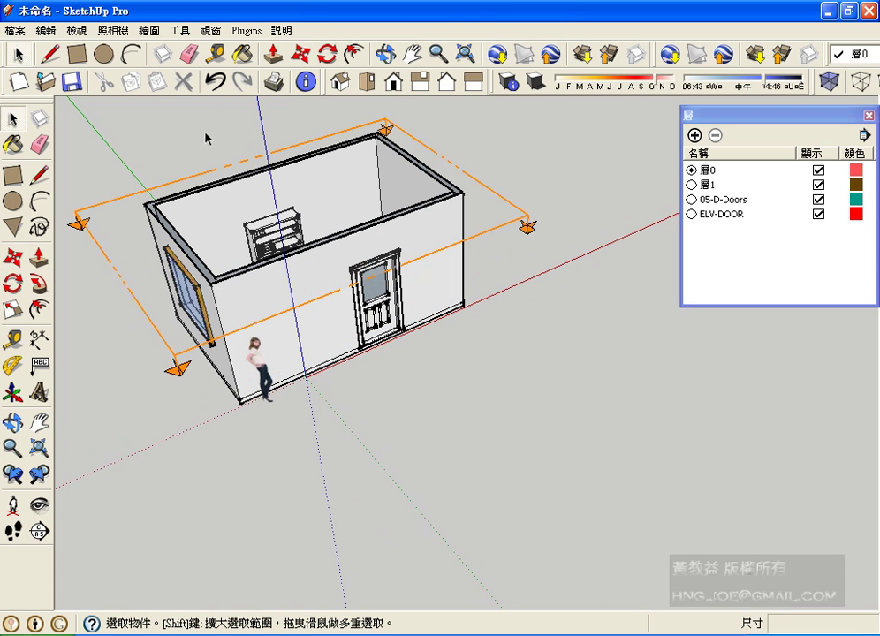
Switch the camera to Parallel Projection and the Top standard view of the sectioned room
{"action": "left_click", "coordinate": [113, 30]}
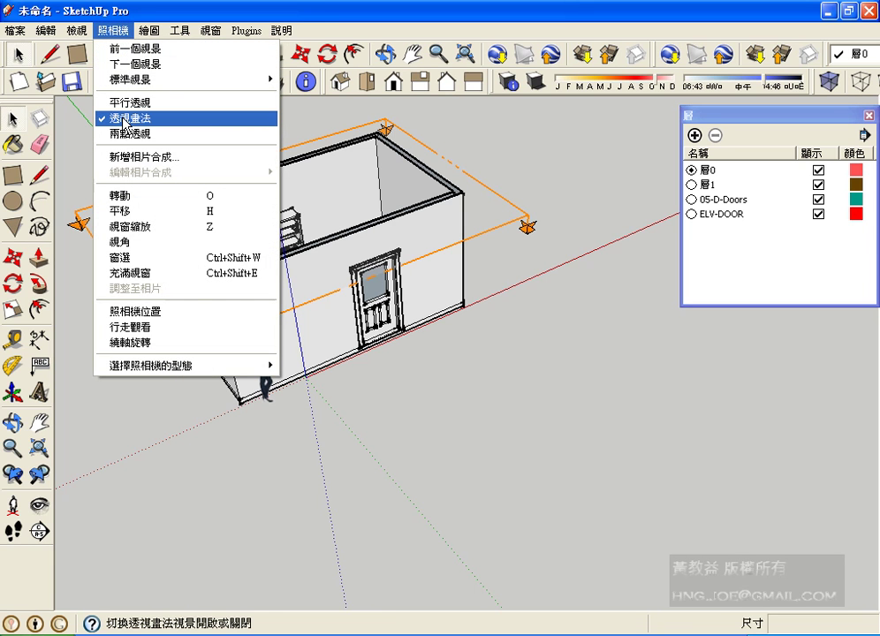
{"action": "left_click", "coordinate": [129, 103]}
{"action": "left_click", "coordinate": [112, 30]}
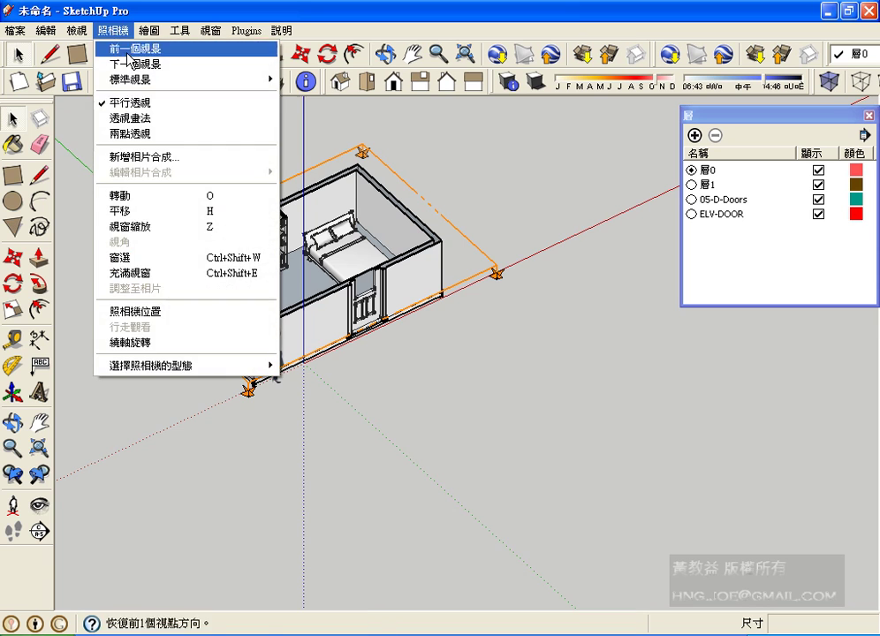
{"action": "mouse_move", "coordinate": [131, 78]}
{"action": "left_click", "coordinate": [315, 80]}
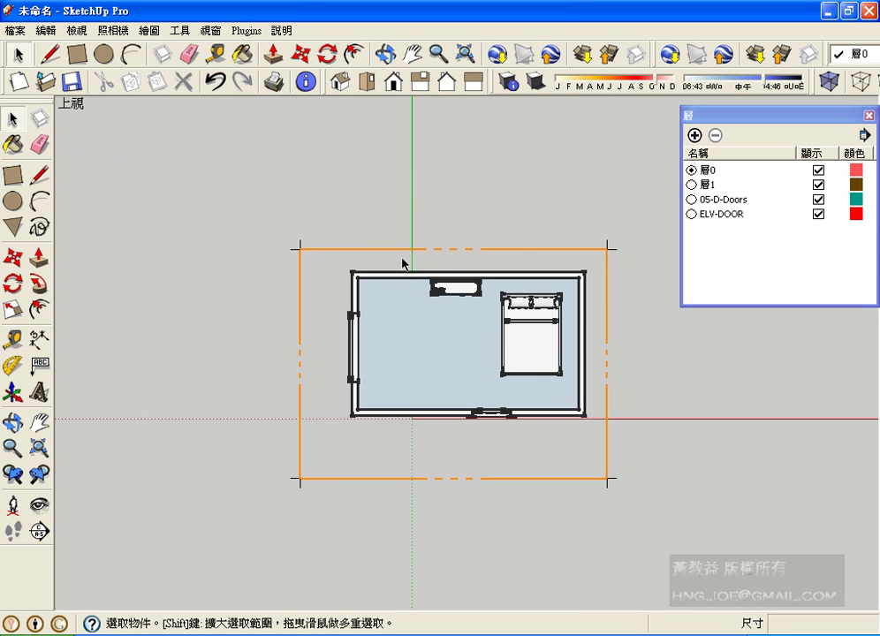
{"action": "middle_click_drag", "start_coordinate": [401, 262], "coordinate": [296, 196]}
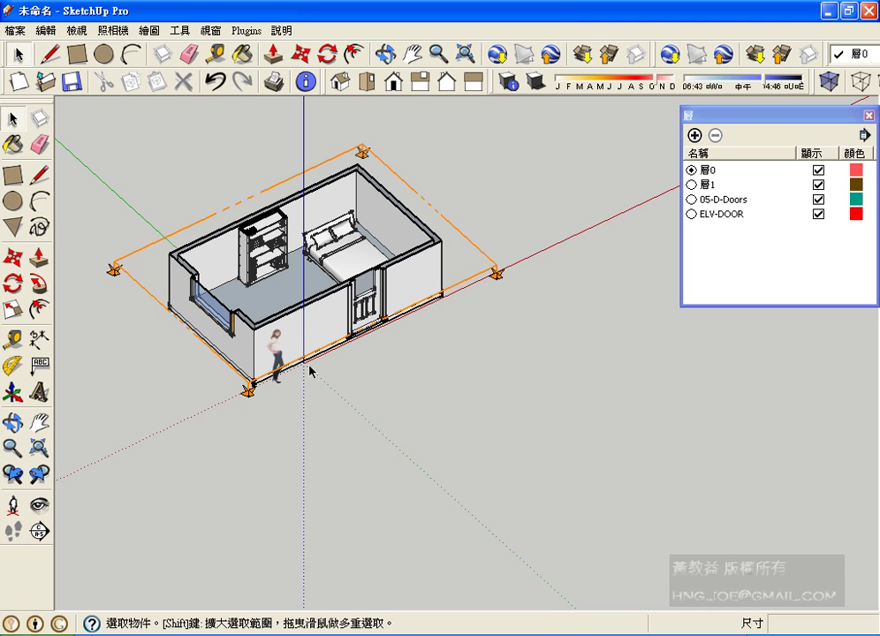
{"action": "key", "text": "F2"}
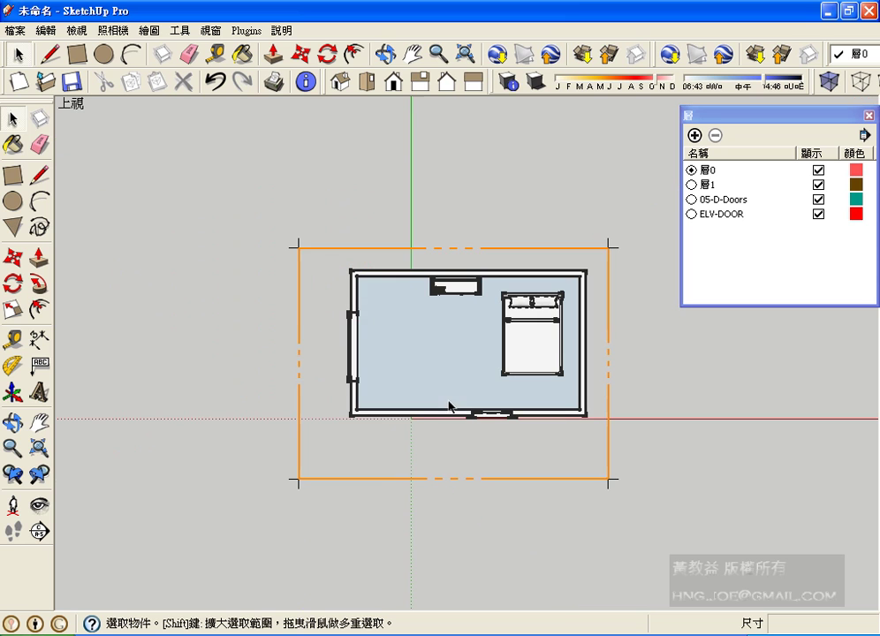
Hide the horizontal section plane from its context menu
{"action": "right_click", "coordinate": [300, 316]}
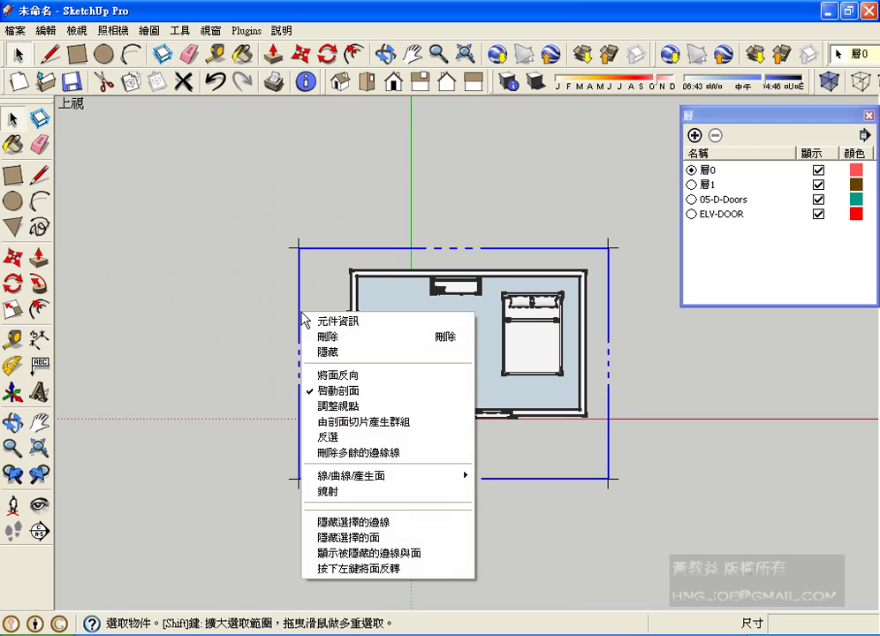
{"action": "left_click", "coordinate": [337, 350]}
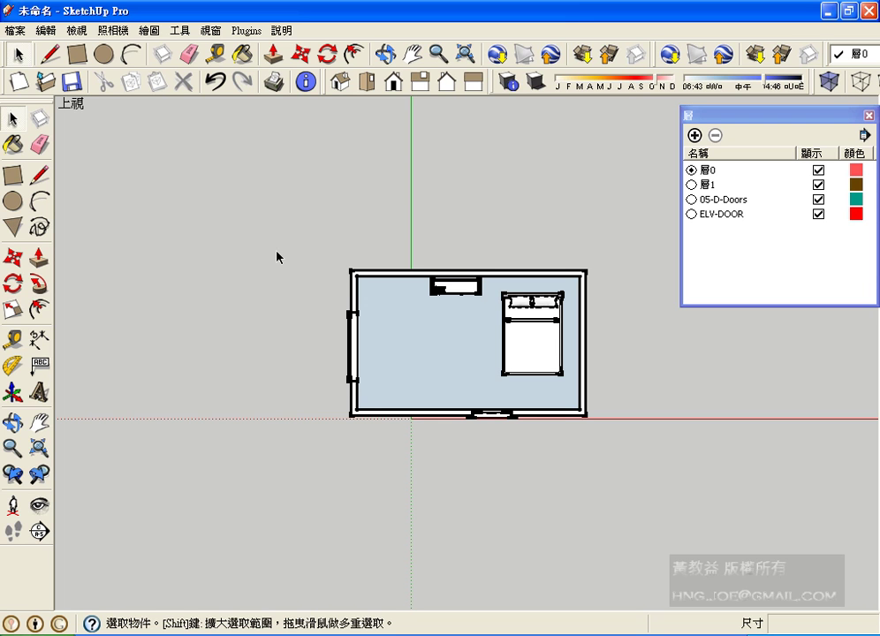
{"action": "left_click", "coordinate": [115, 30]}
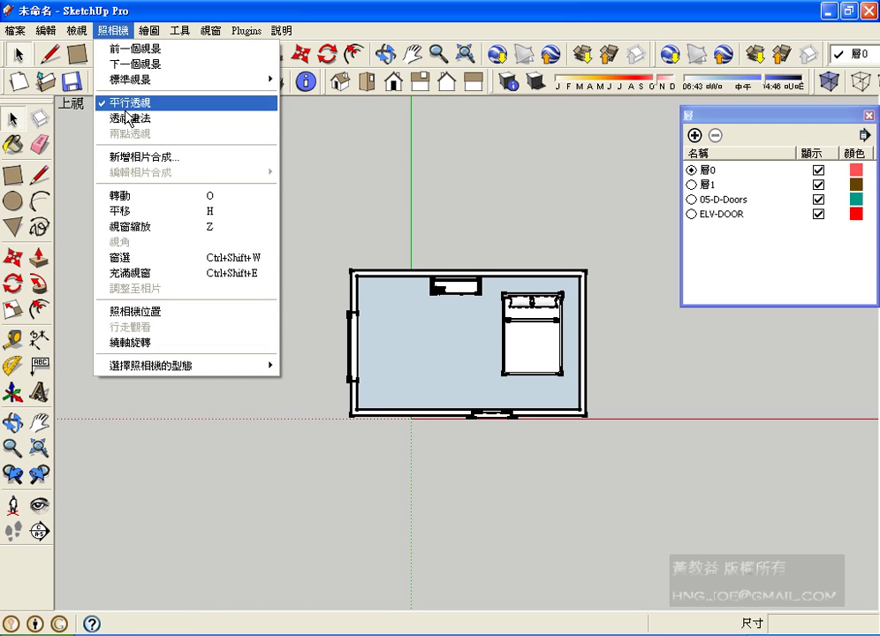
{"action": "left_click", "coordinate": [130, 117]}
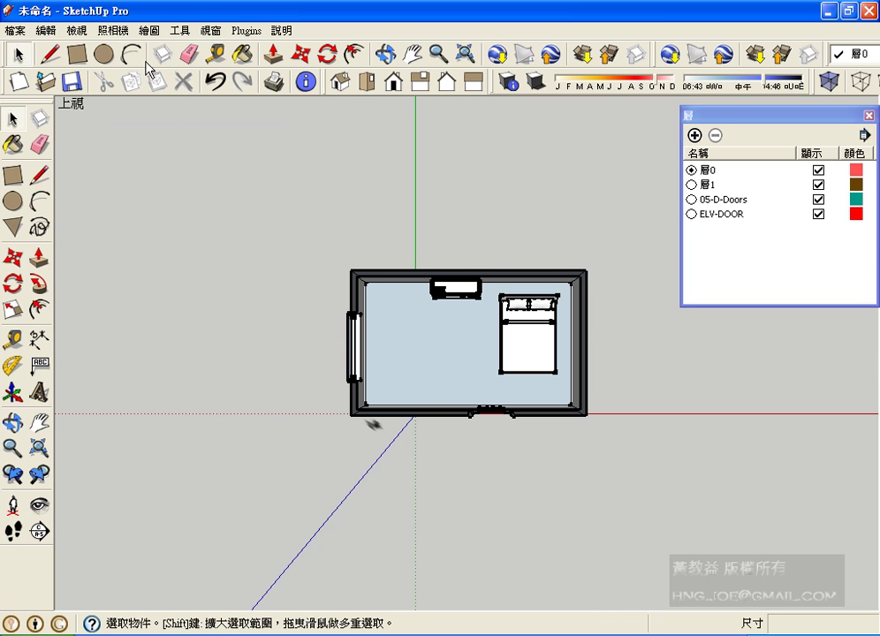
{"action": "key", "text": "o"}
{"action": "mouse_move", "coordinate": [265, 450]}
{"action": "left_mouse_down"}
{"action": "mouse_move", "coordinate": [314, 379]}
{"action": "mouse_move", "coordinate": [611, 226]}
{"action": "left_mouse_up"}
{"action": "key", "text": "space"}
{"action": "key", "text": "F2"}
{"action": "left_click", "coordinate": [113, 30]}
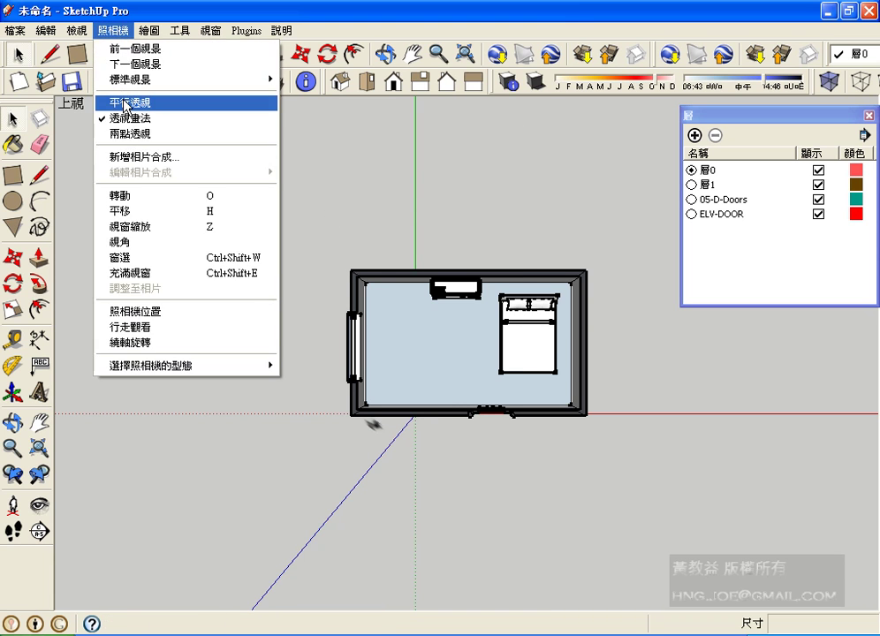
{"action": "left_click", "coordinate": [129, 102]}
{"action": "left_click", "coordinate": [115, 30]}
{"action": "mouse_move", "coordinate": [130, 78]}
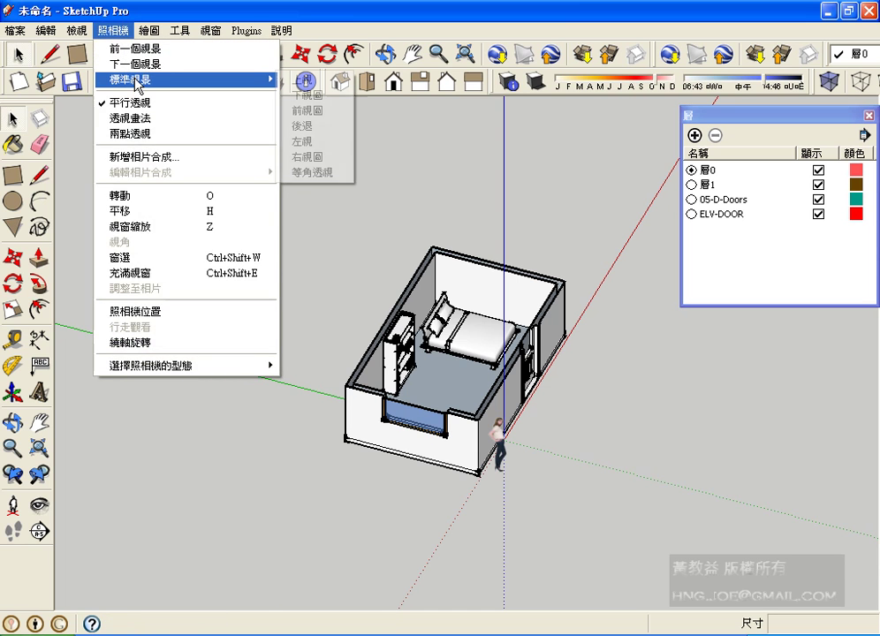
{"action": "left_click", "coordinate": [295, 79]}
{"action": "key", "text": "F8"}
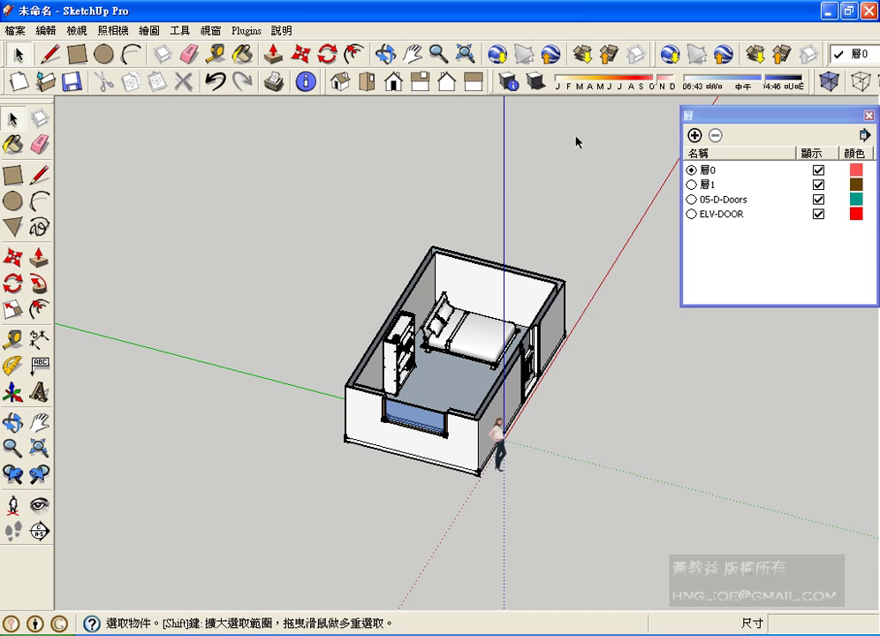
{"action": "key", "text": "F2"}
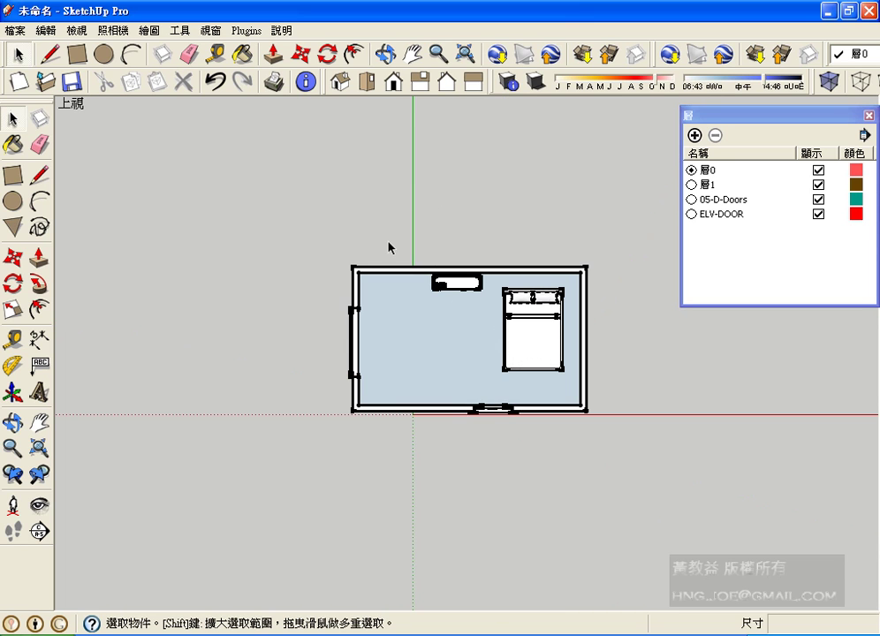
Open the Scenes panel, add scene 場景 1 from the top view, and move the panel aside
{"action": "left_click", "coordinate": [248, 31]}
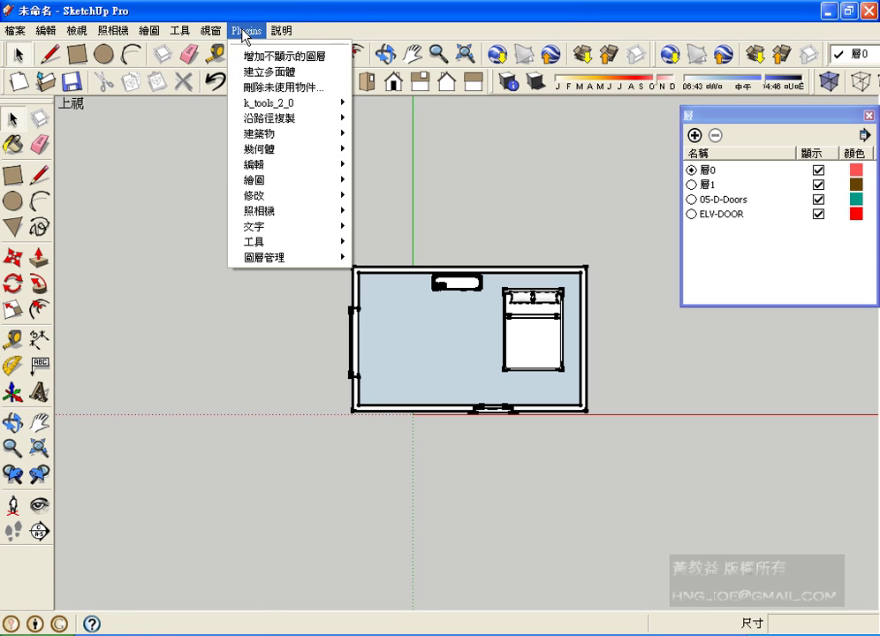
{"action": "left_click", "coordinate": [225, 172]}
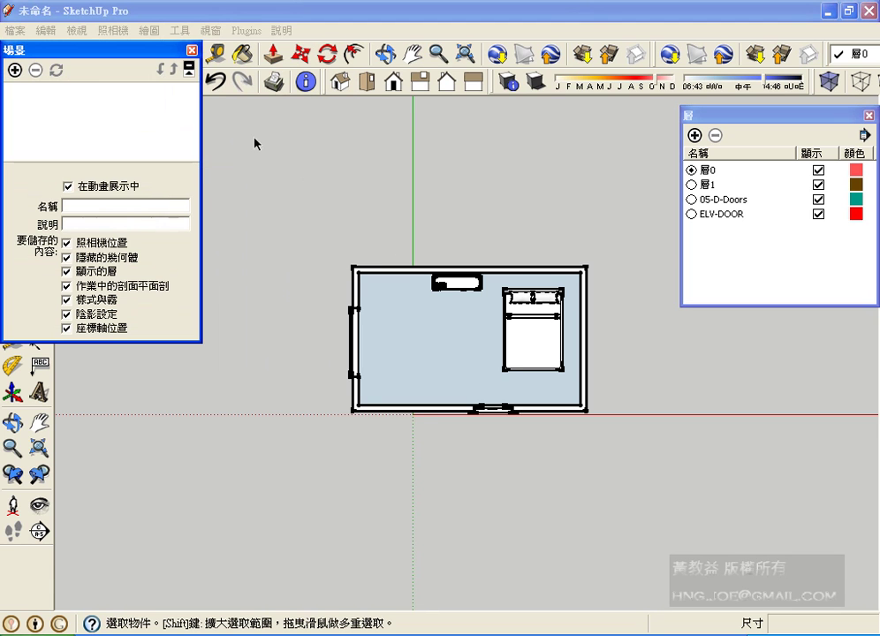
{"action": "left_click", "coordinate": [15, 70]}
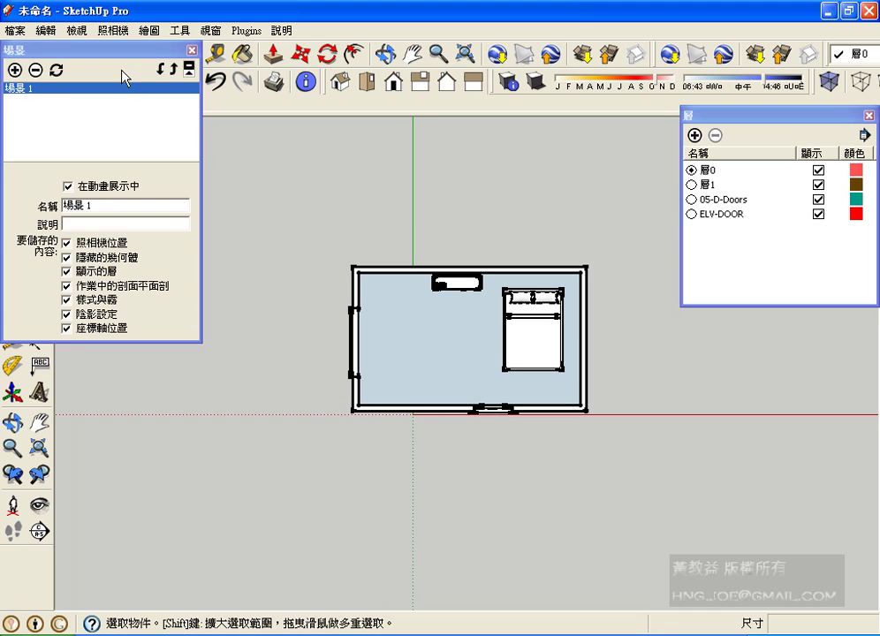
{"action": "left_click_drag", "start_coordinate": [116, 54], "coordinate": [212, 200]}
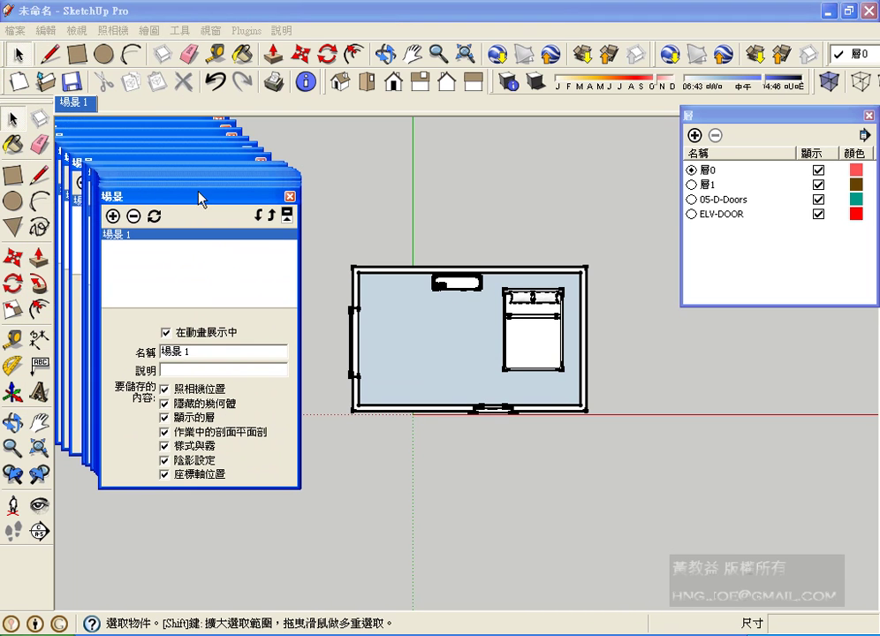
Test the scene by orbiting in perspective, then restore 場景 1's top view
{"action": "left_click", "coordinate": [116, 34]}
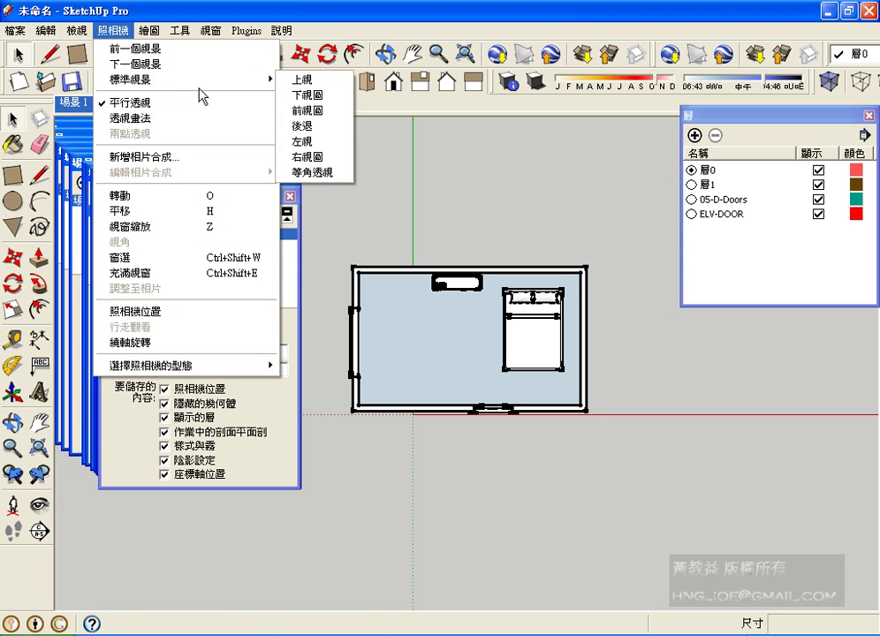
{"action": "left_click", "coordinate": [178, 127]}
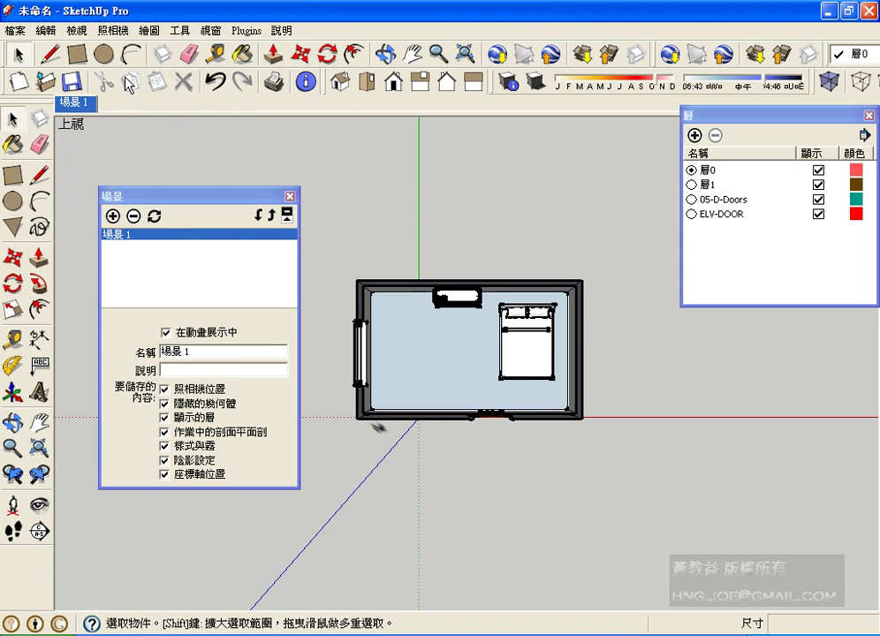
{"action": "mouse_move", "coordinate": [341, 222]}
{"action": "middle_mouse_down"}
{"action": "mouse_move", "coordinate": [352, 210]}
{"action": "mouse_move", "coordinate": [511, 231]}
{"action": "middle_mouse_up"}
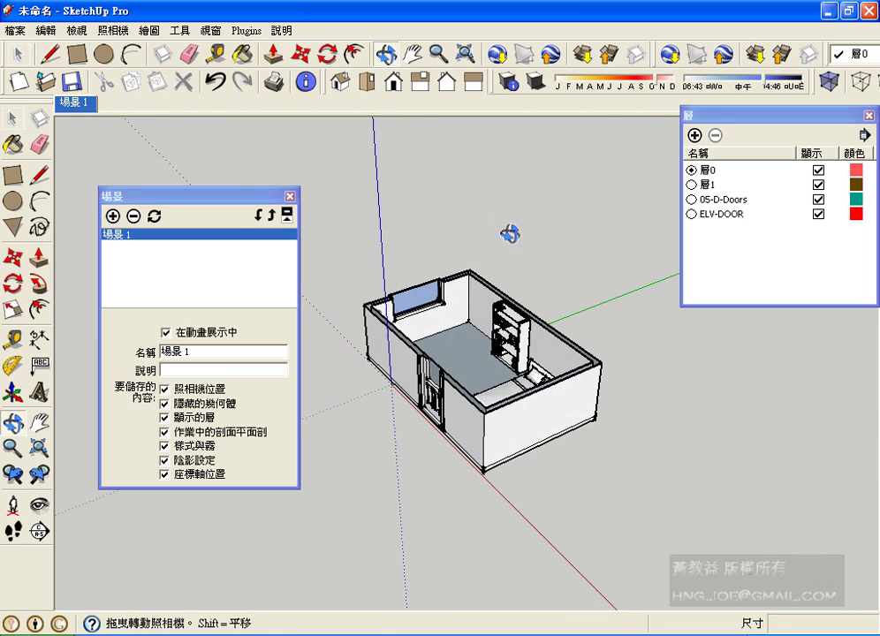
{"action": "left_click", "coordinate": [75, 103]}
{"action": "left_click", "coordinate": [45, 30]}
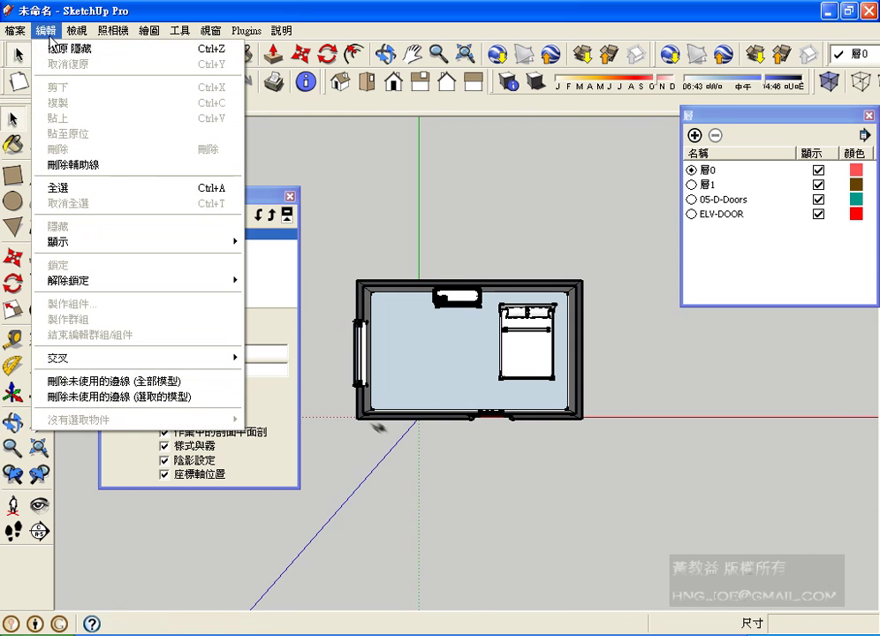
{"action": "left_click", "coordinate": [40, 31]}
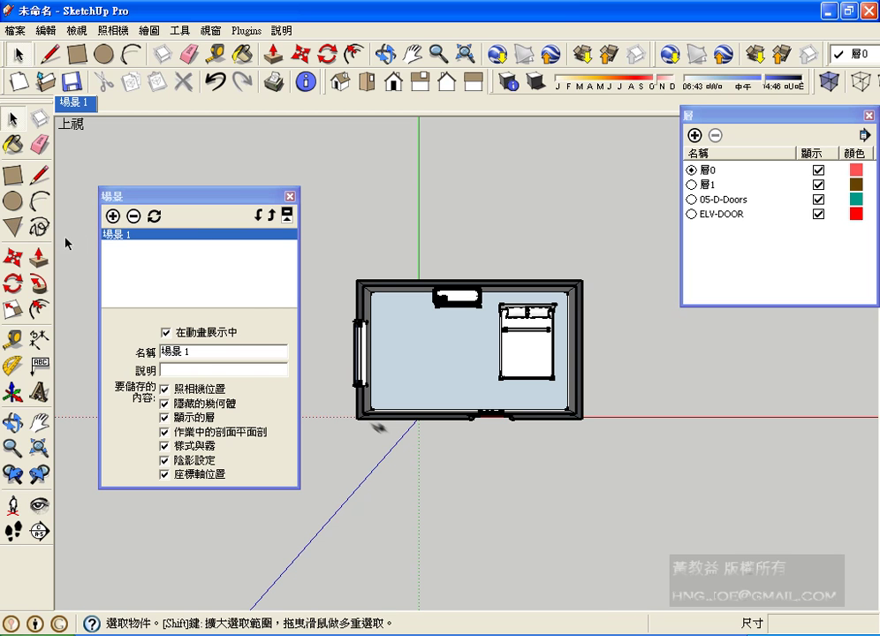
Unhide the last hidden section plane and place a vertical section plane on the front wall
{"action": "left_click", "coordinate": [45, 30]}
{"action": "mouse_move", "coordinate": [58, 241]}
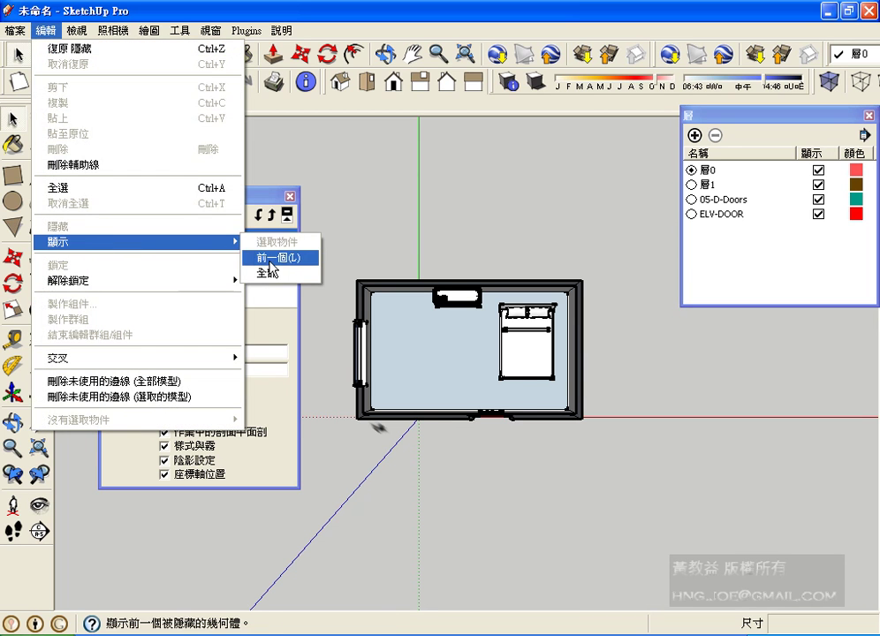
{"action": "left_click", "coordinate": [276, 257]}
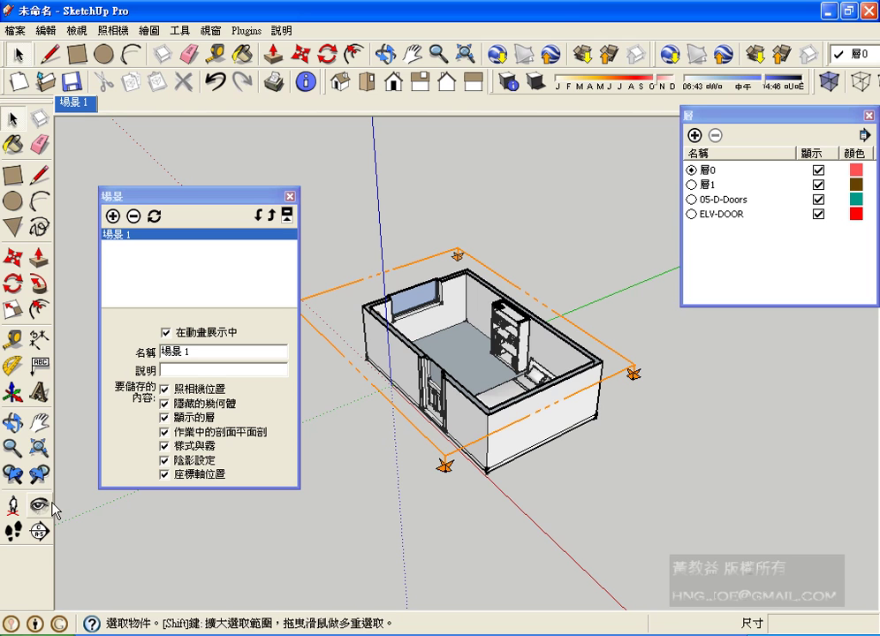
{"action": "left_click", "coordinate": [39, 528]}
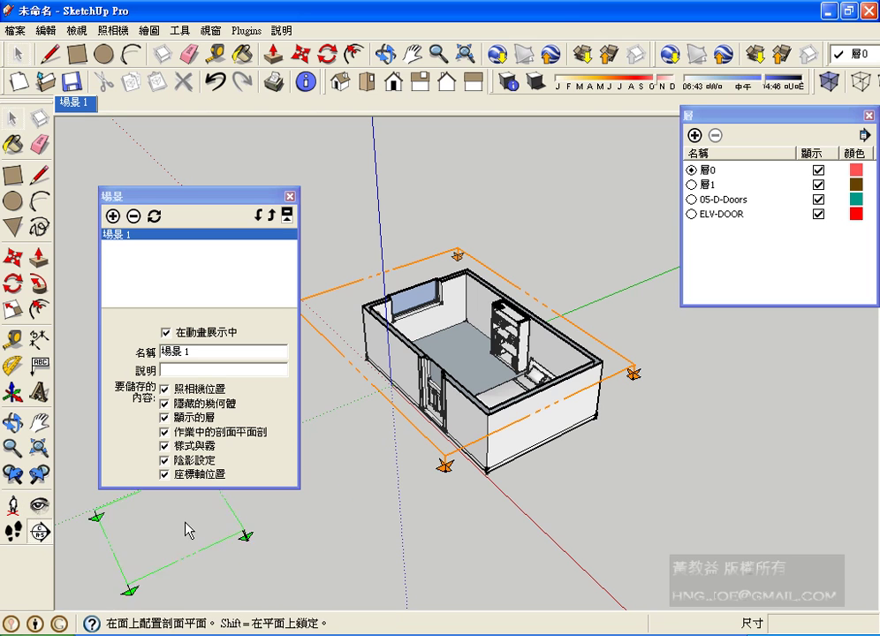
{"action": "left_click", "coordinate": [475, 406]}
{"action": "key", "text": "space"}
{"action": "key", "text": "ctrl+z"}
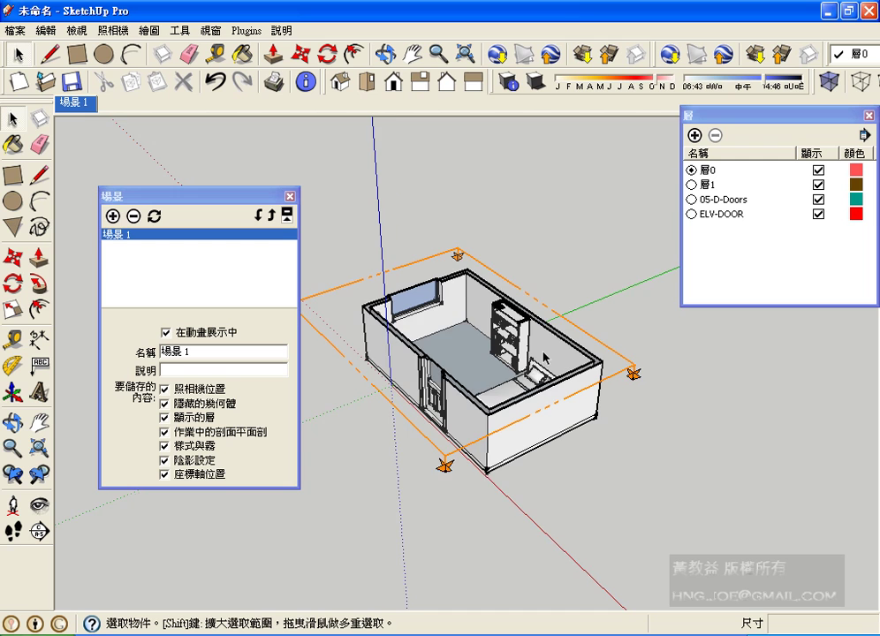
{"action": "key", "text": "ctrl+y"}
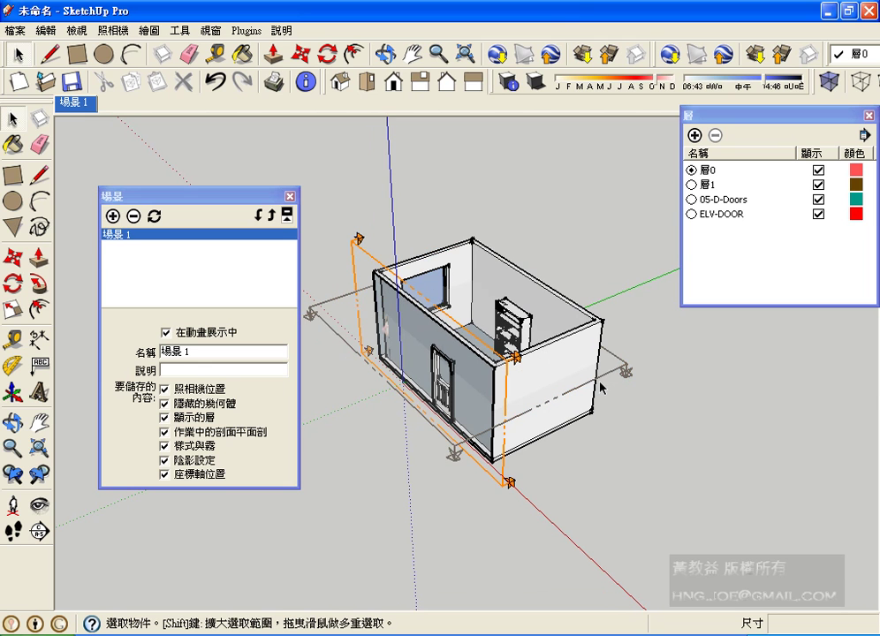
Move the vertical section plane along the green axis into the room, cutting the front wall
{"action": "left_click", "coordinate": [12, 257]}
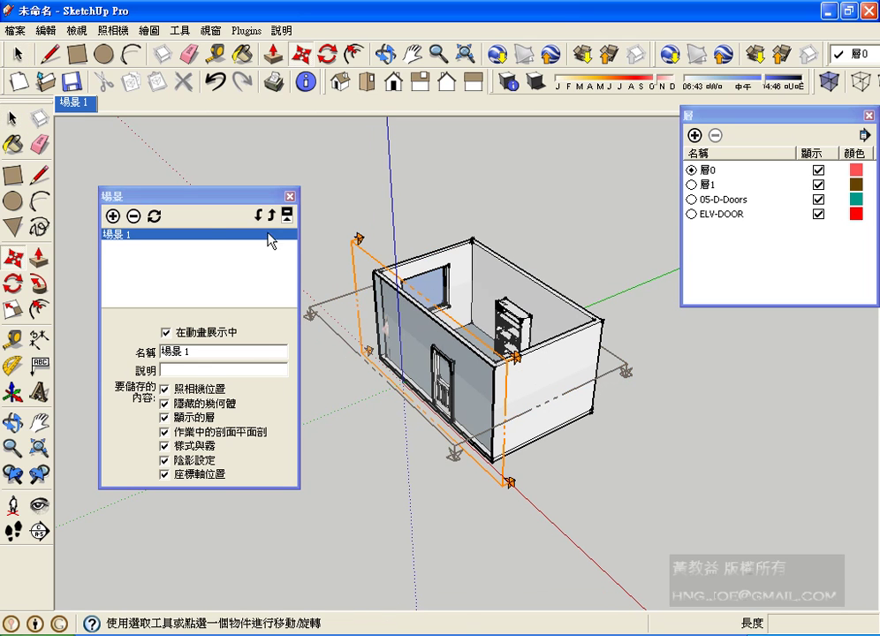
{"action": "left_click", "coordinate": [352, 245]}
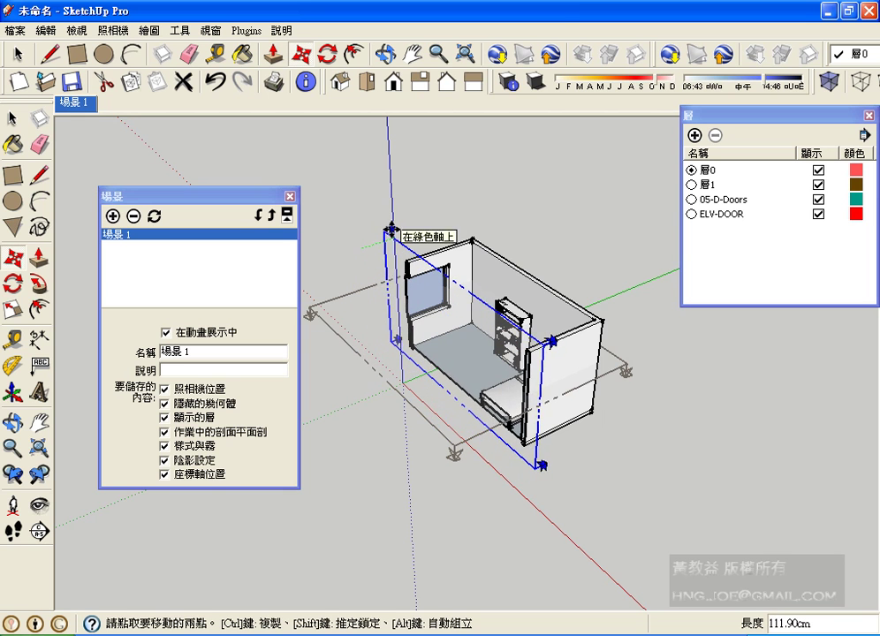
{"action": "left_click", "coordinate": [382, 232]}
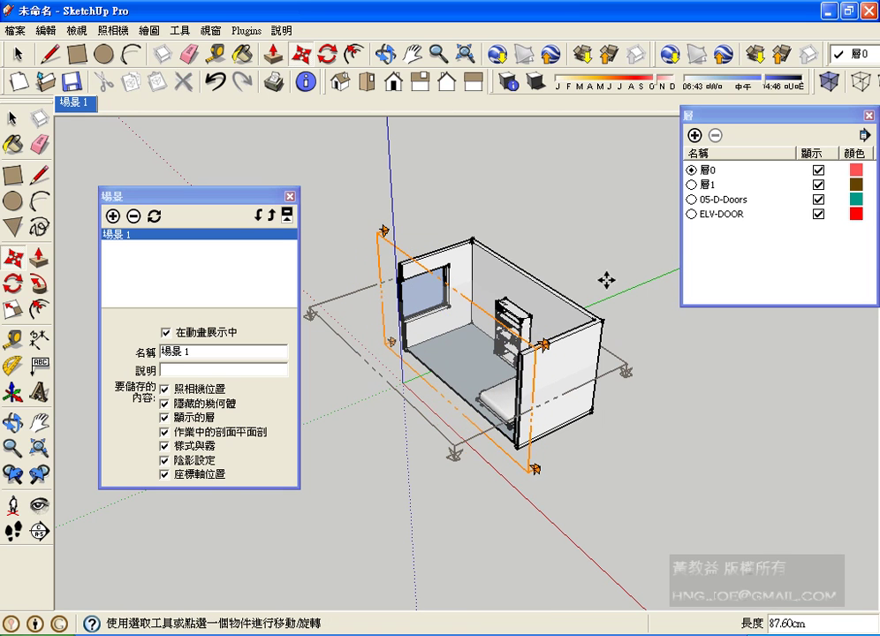
{"action": "left_click_drag", "start_coordinate": [475, 250], "coordinate": [412, 222]}
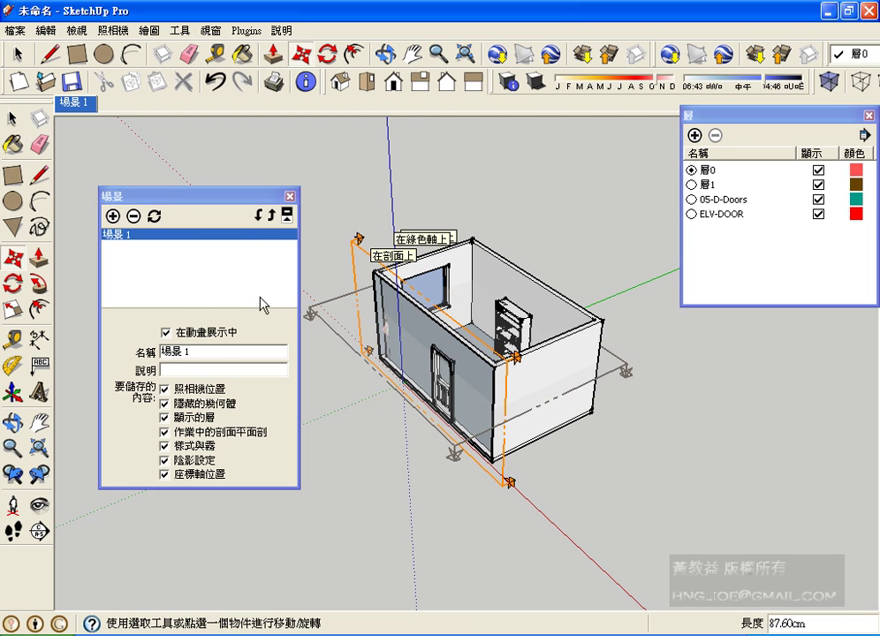
{"action": "key", "text": "ctrl+z"}
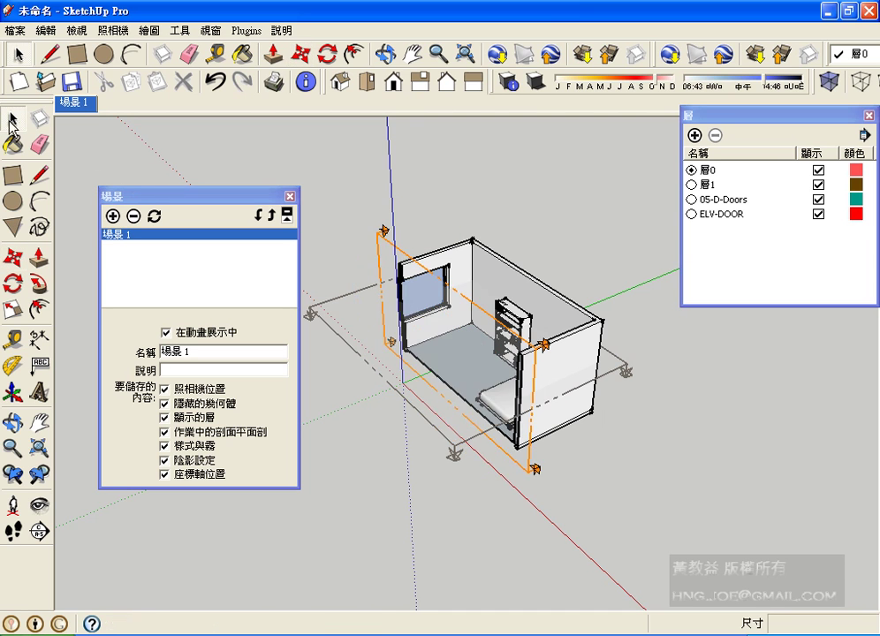
{"action": "key", "text": "ctrl+y"}
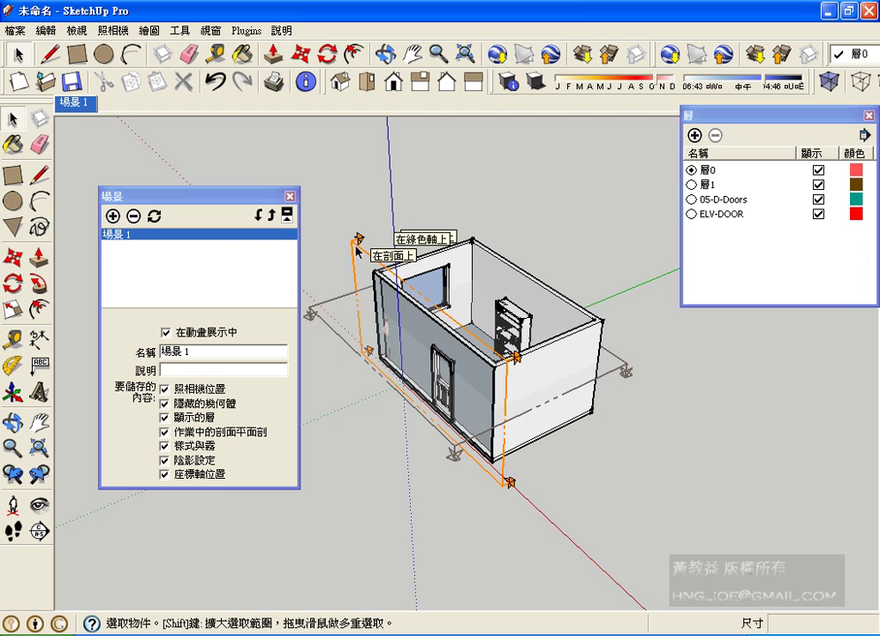
{"action": "key", "text": "ctrl+z"}
{"action": "key", "text": "ctrl+y"}
{"action": "key", "text": "ctrl+z"}
{"action": "key", "text": "ctrl+y"}
{"action": "key", "text": "ctrl+z"}
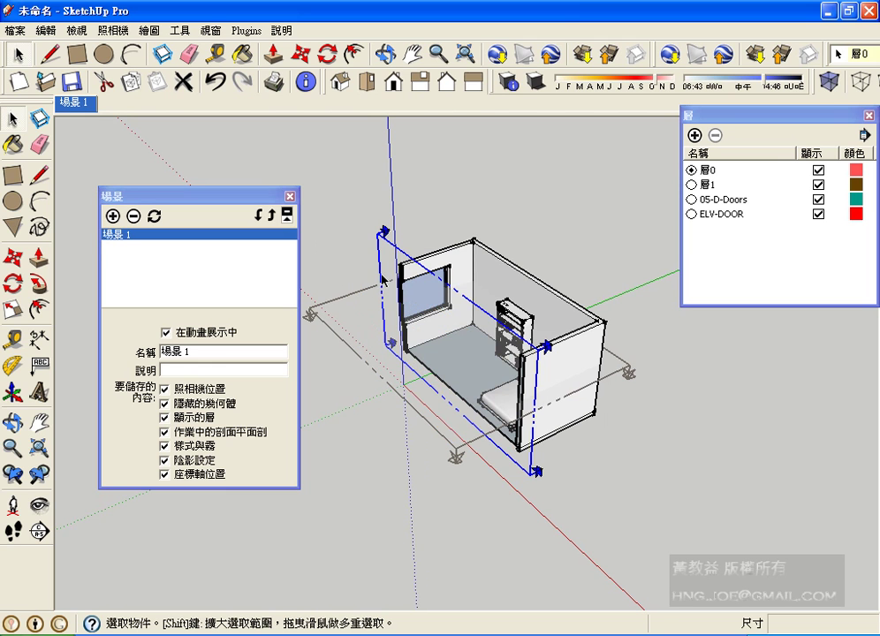
Select the vertical section plane and hide its outline
{"action": "left_click_drag", "start_coordinate": [391, 196], "coordinate": [343, 303]}
{"action": "right_click", "coordinate": [334, 305]}
{"action": "left_click", "coordinate": [354, 325]}
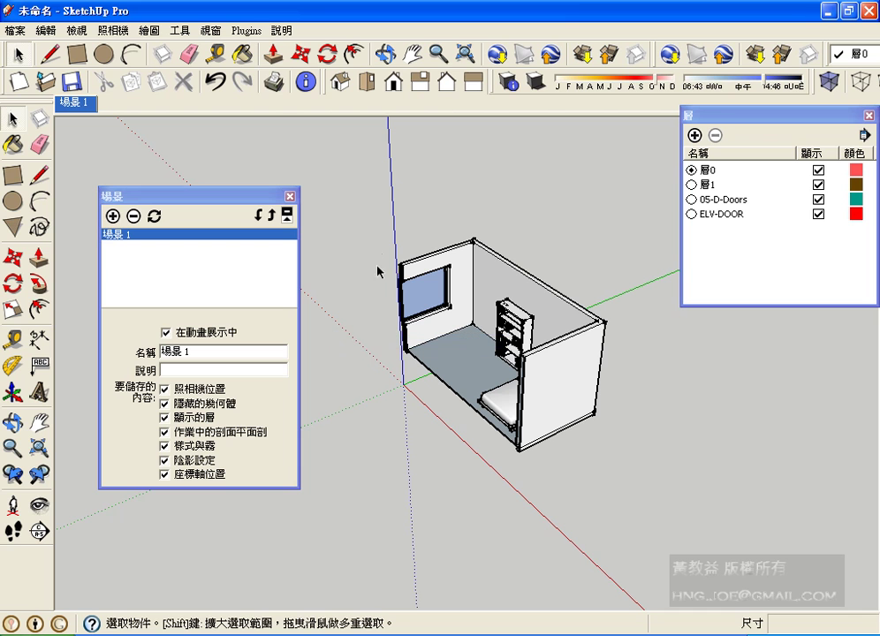
{"action": "left_click", "coordinate": [113, 30]}
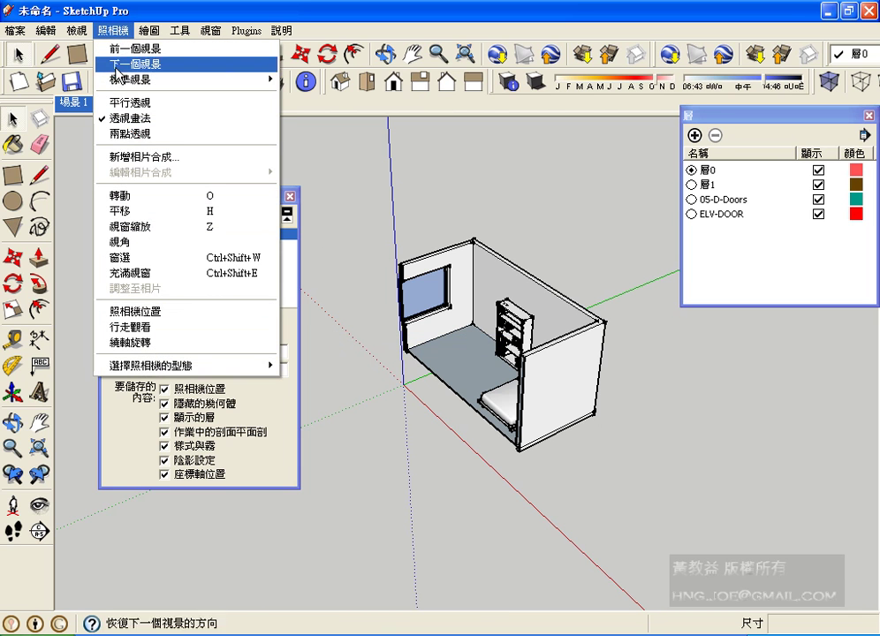
Set Parallel Projection and the Front view, then save the elevation as scene 場景 2
{"action": "left_click", "coordinate": [128, 103]}
{"action": "left_click", "coordinate": [113, 30]}
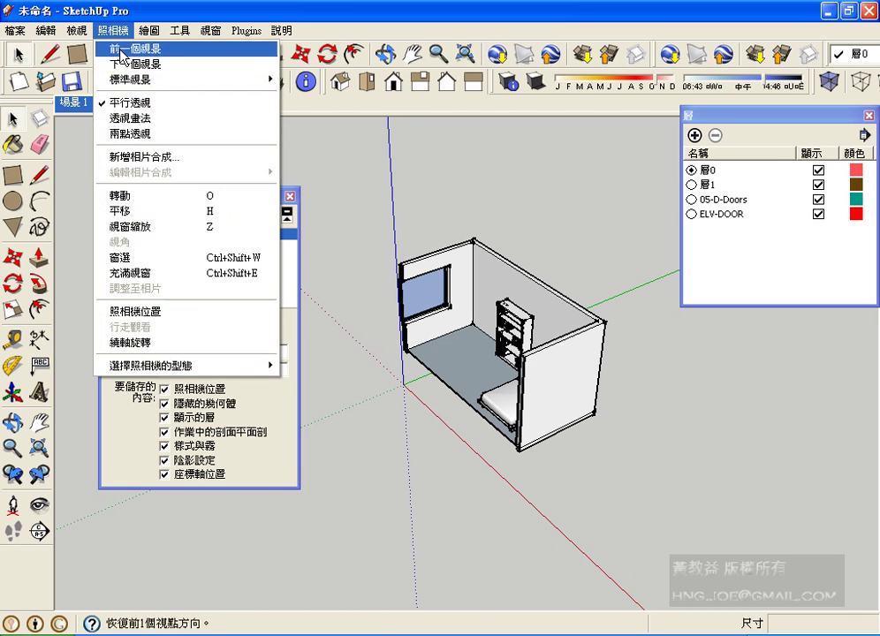
{"action": "mouse_move", "coordinate": [132, 80]}
{"action": "left_click", "coordinate": [319, 112]}
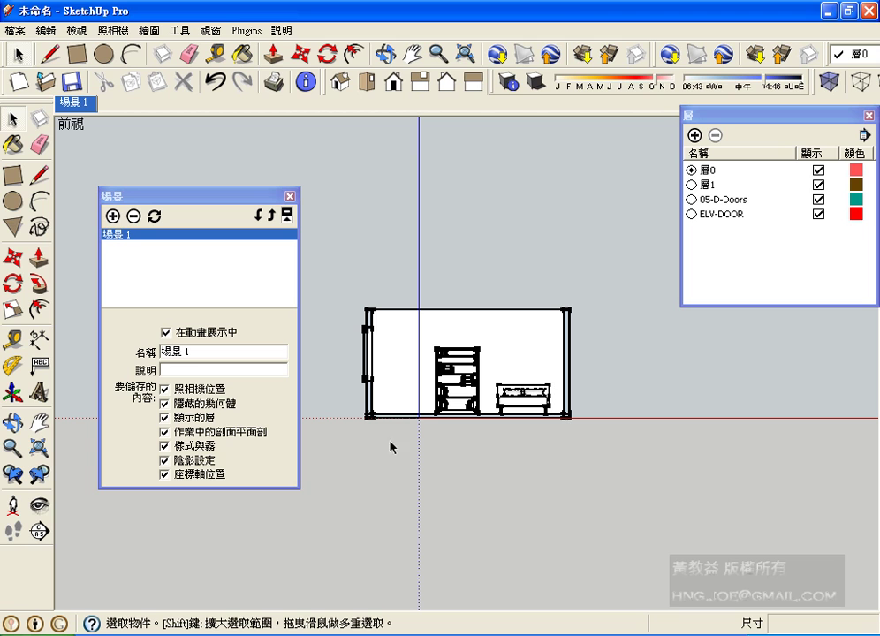
{"action": "left_click", "coordinate": [113, 216]}
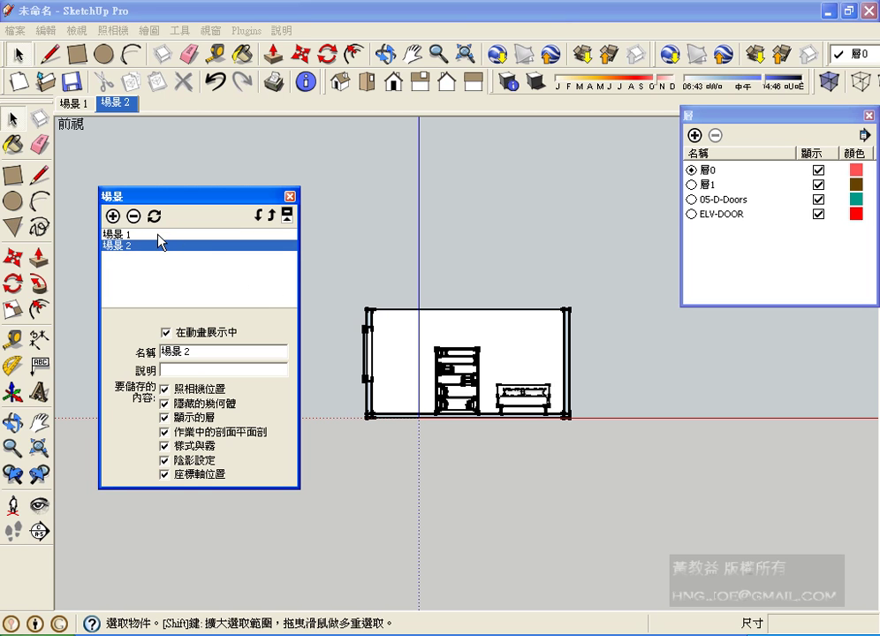
Select scene 場景 1 to return to the top-view floor plan
{"action": "left_click", "coordinate": [132, 234]}
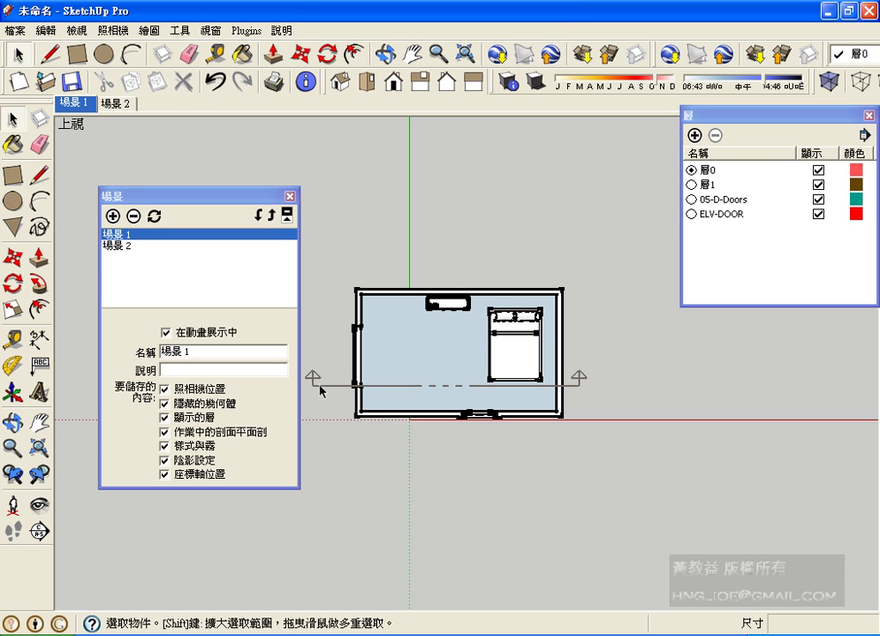
Hide the section plane line, update 場景 1 with all properties, then check 場景 2 and 場景 1
{"action": "left_click_drag", "start_coordinate": [334, 390], "coordinate": [305, 362]}
{"action": "left_click", "coordinate": [45, 30]}
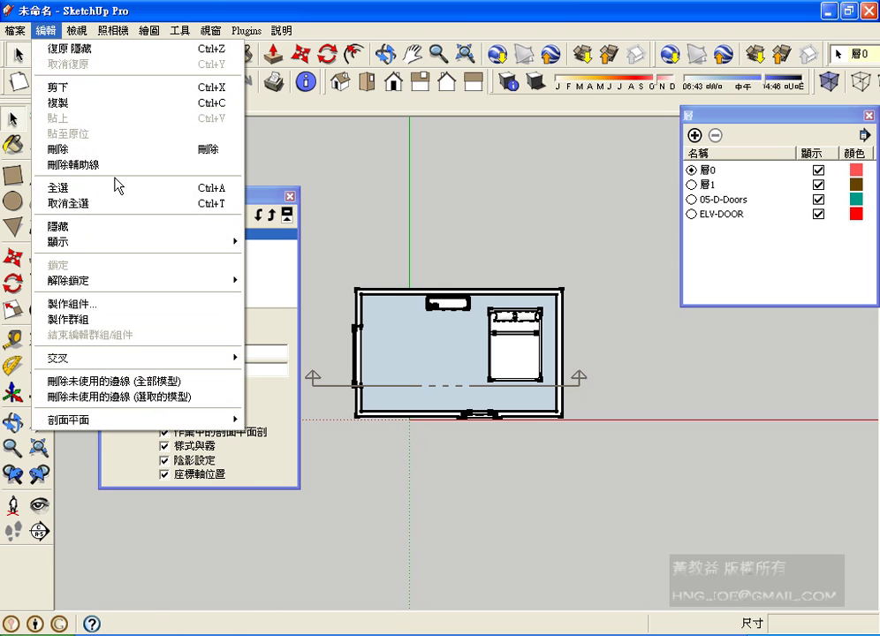
{"action": "left_click", "coordinate": [124, 227]}
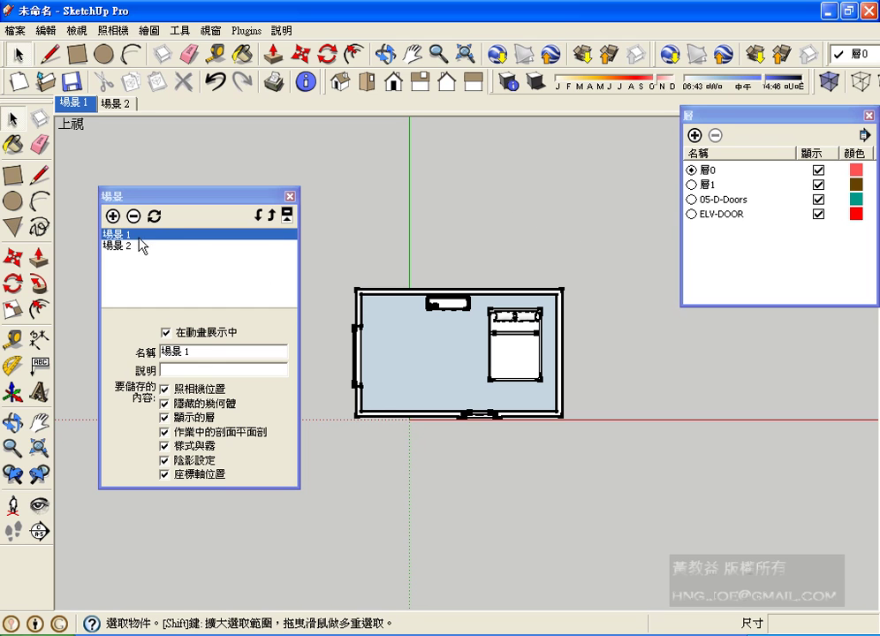
{"action": "left_click", "coordinate": [155, 215]}
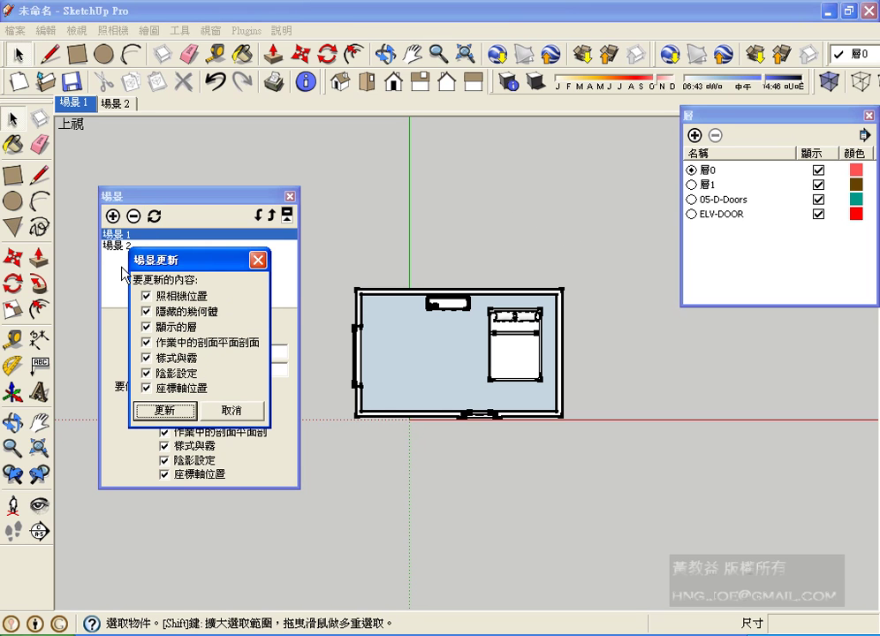
{"action": "left_click", "coordinate": [166, 412]}
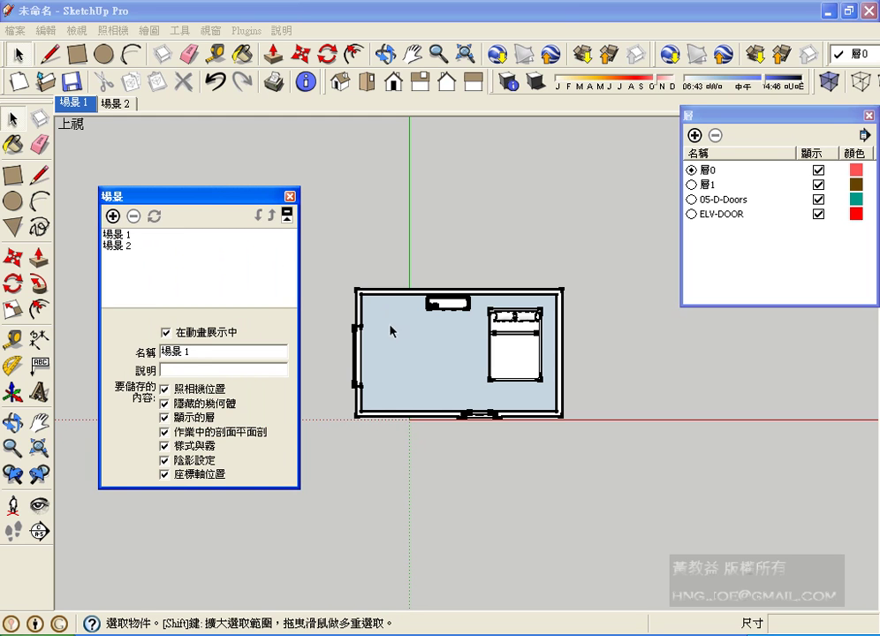
{"action": "left_click", "coordinate": [129, 249]}
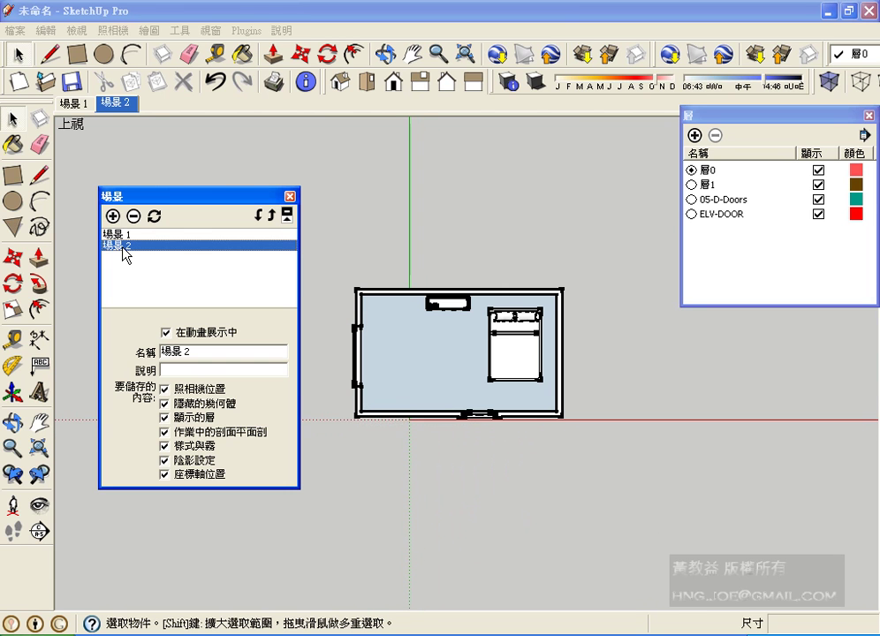
{"action": "left_click", "coordinate": [123, 236]}
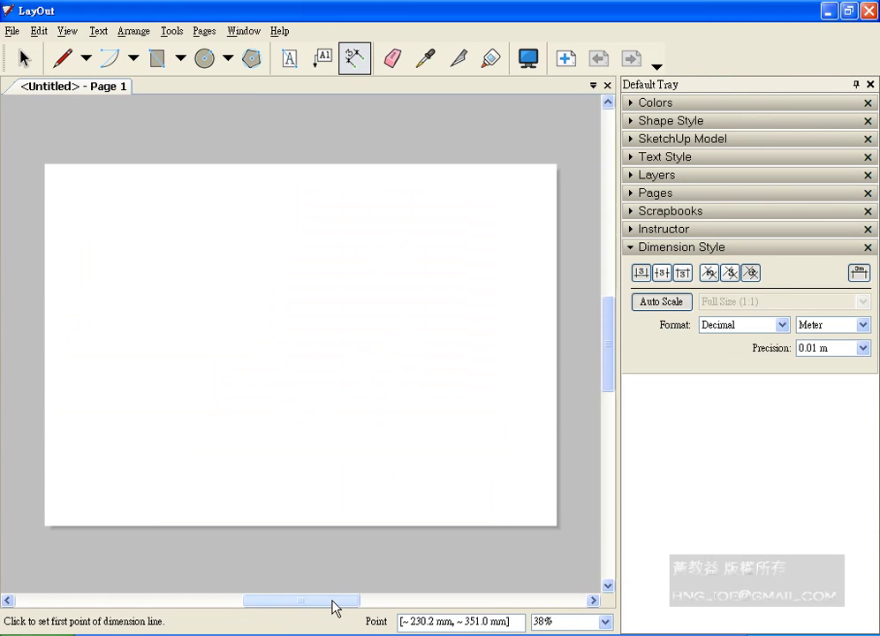
Switch from LayOut back to the SketchUp Pro window via the taskbar
{"action": "left_click", "coordinate": [345, 634]}
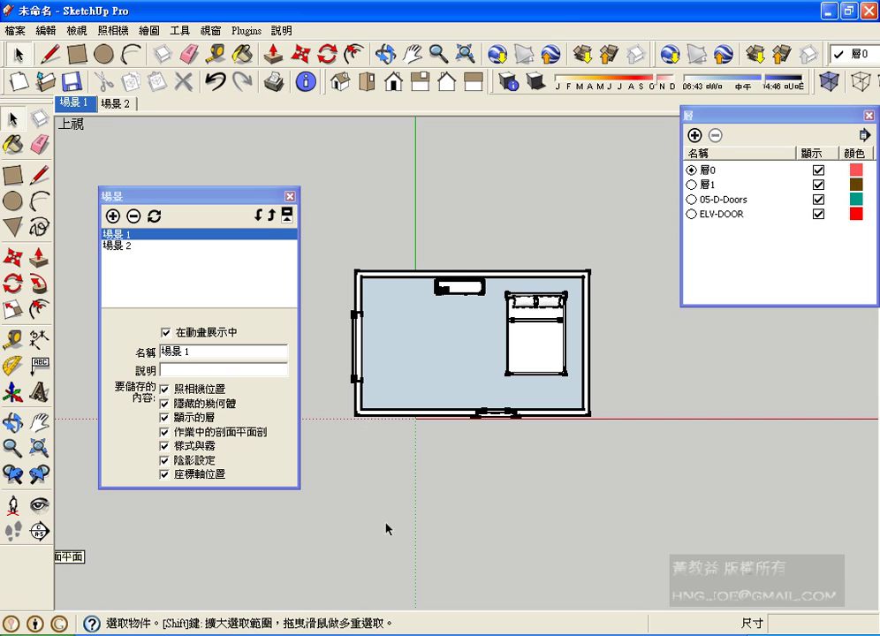
Switch to scene 場景 2 to show the cut room's front elevation with bookshelf and bed
{"action": "left_click", "coordinate": [141, 246]}
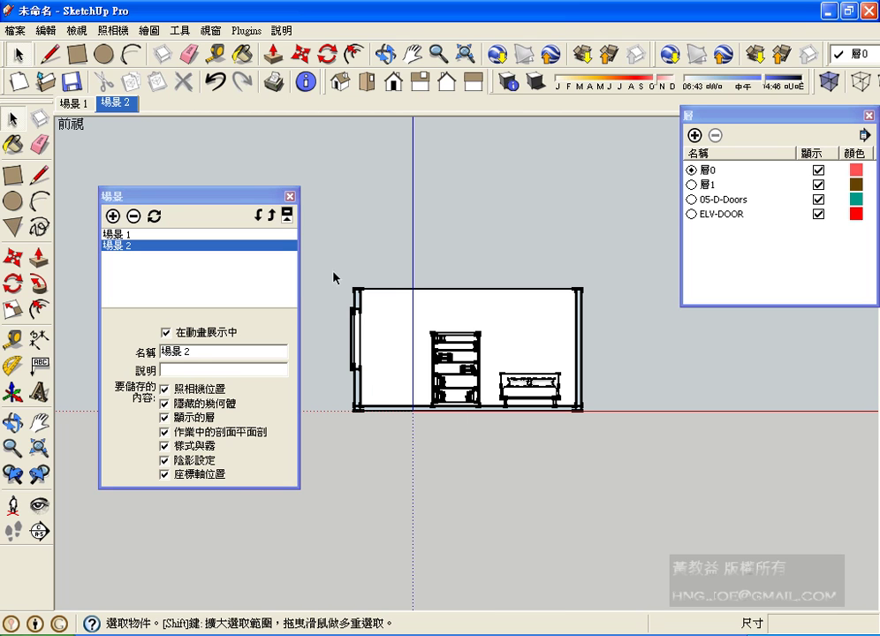
Move the Scenes window aside, preview 場景 1's floor plan, then return to 場景 2's elevation
{"action": "left_click_drag", "start_coordinate": [250, 197], "coordinate": [178, 203]}
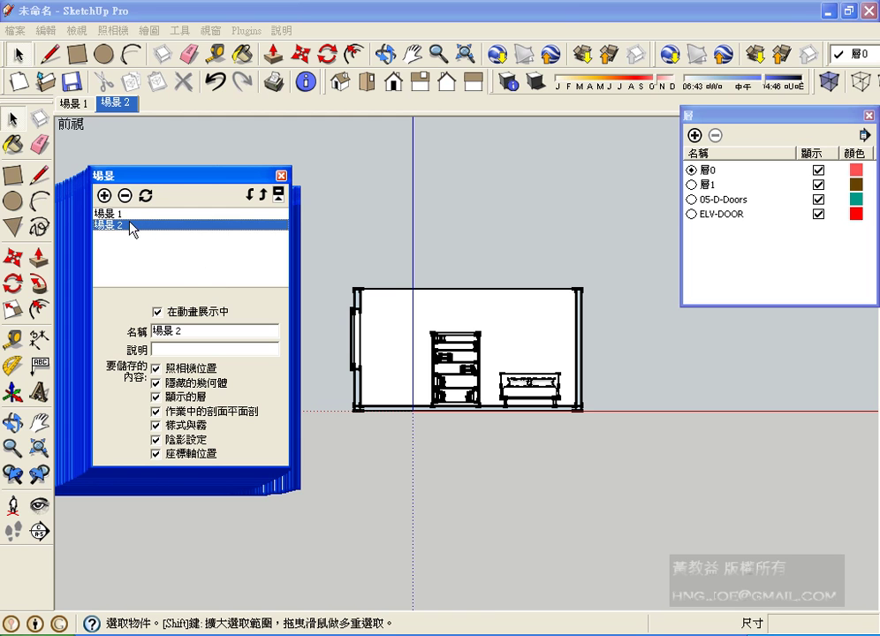
{"action": "left_click", "coordinate": [111, 214]}
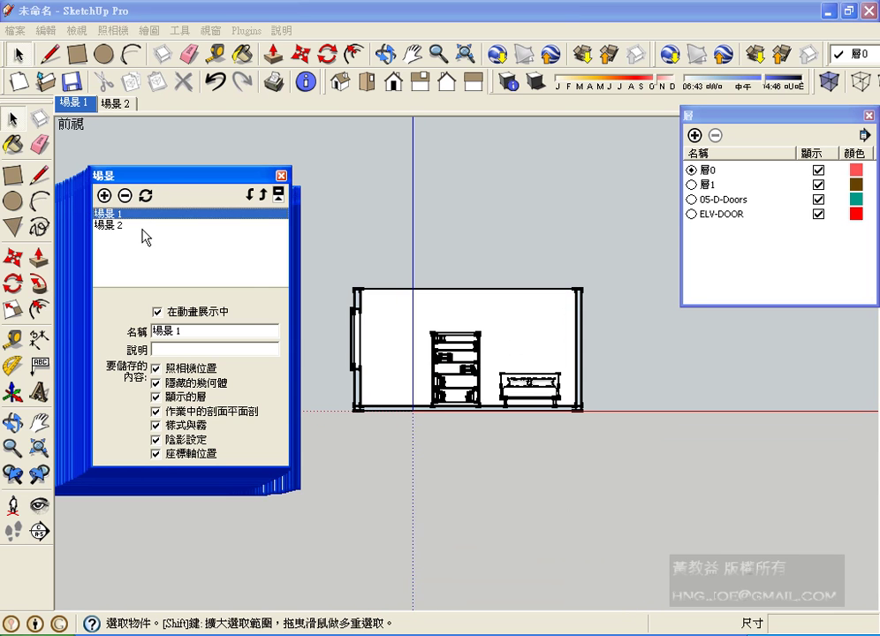
{"action": "left_click", "coordinate": [166, 226]}
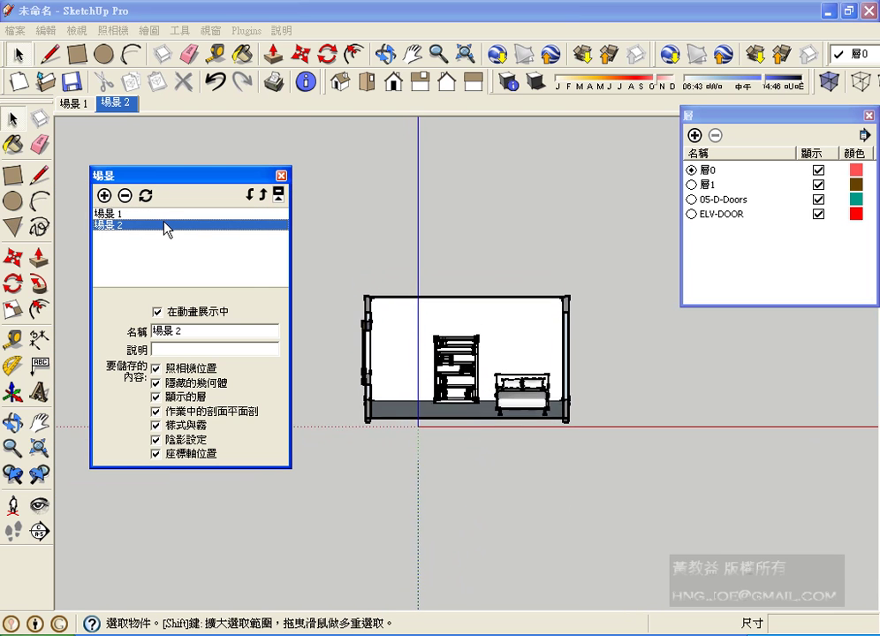